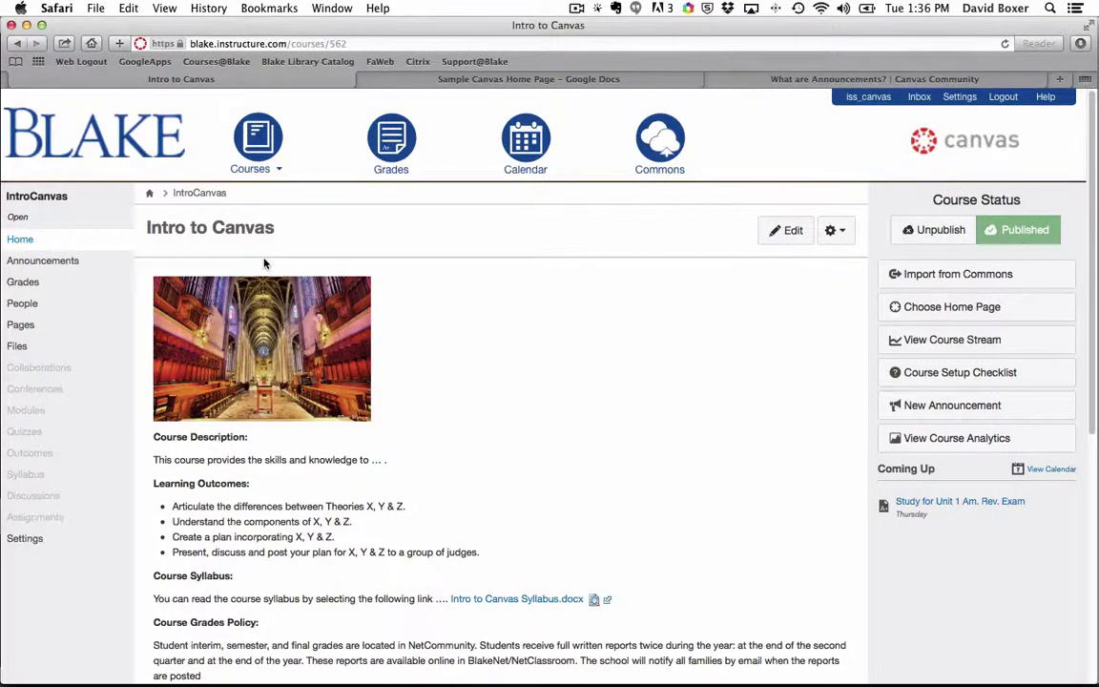
# Step: Add a new assignment named 'Diagramming a Concussion' to the Assignments group
pyautogui.scroll(-2, 267, 266)
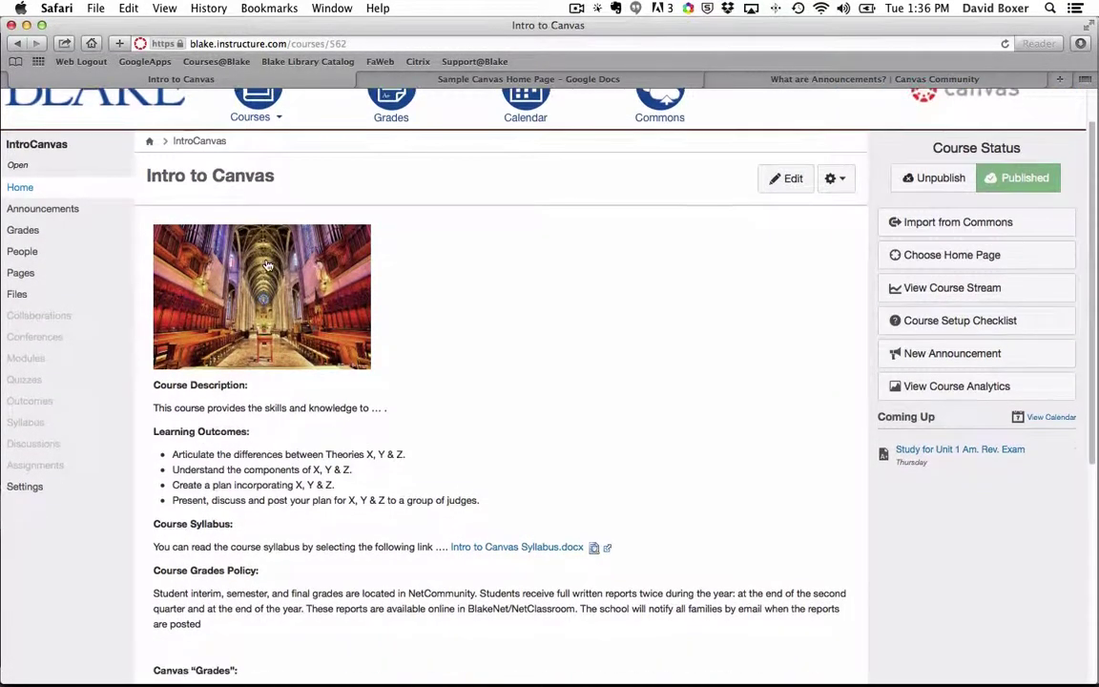
pyautogui.click(26, 466)
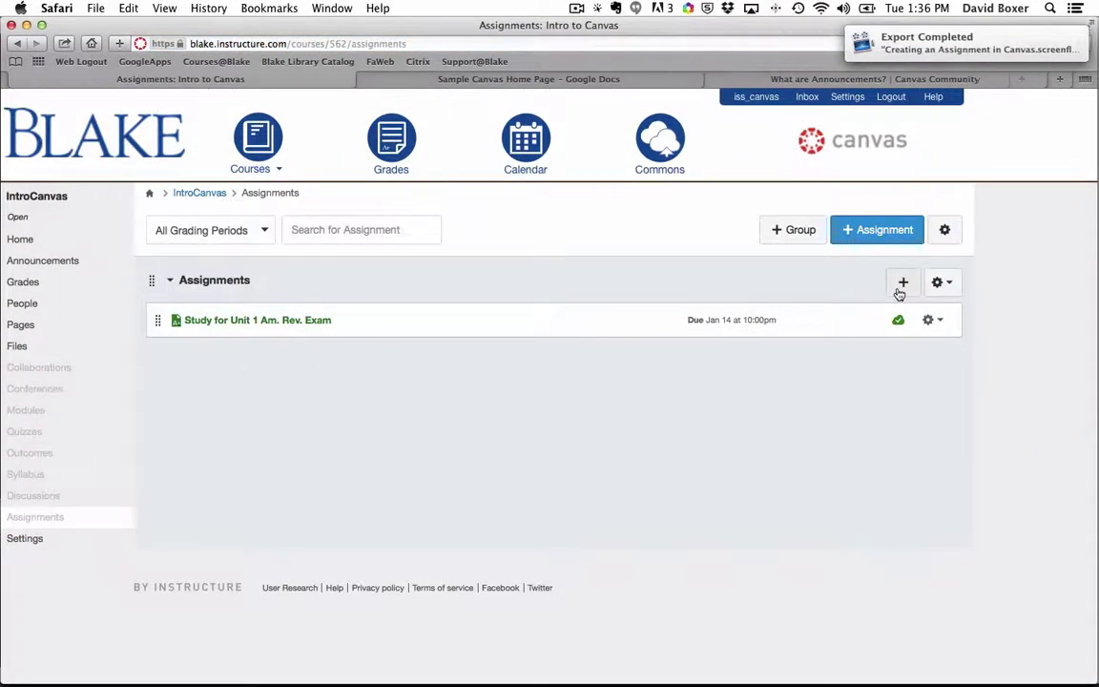
pyautogui.click(899, 289)
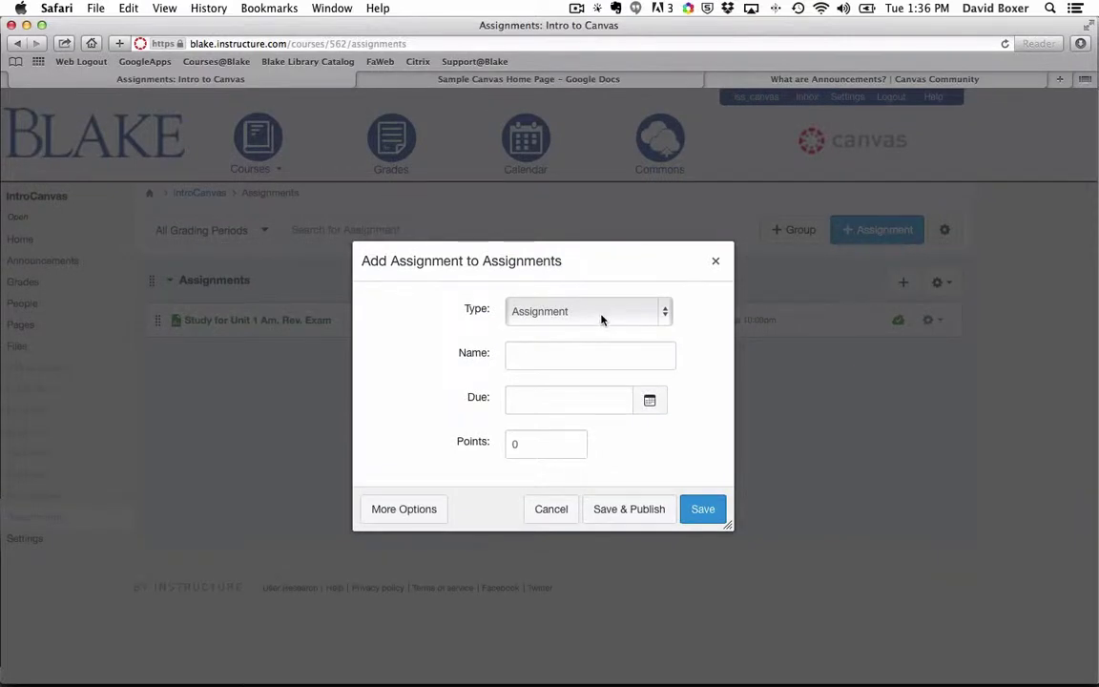
pyautogui.click(548, 352)
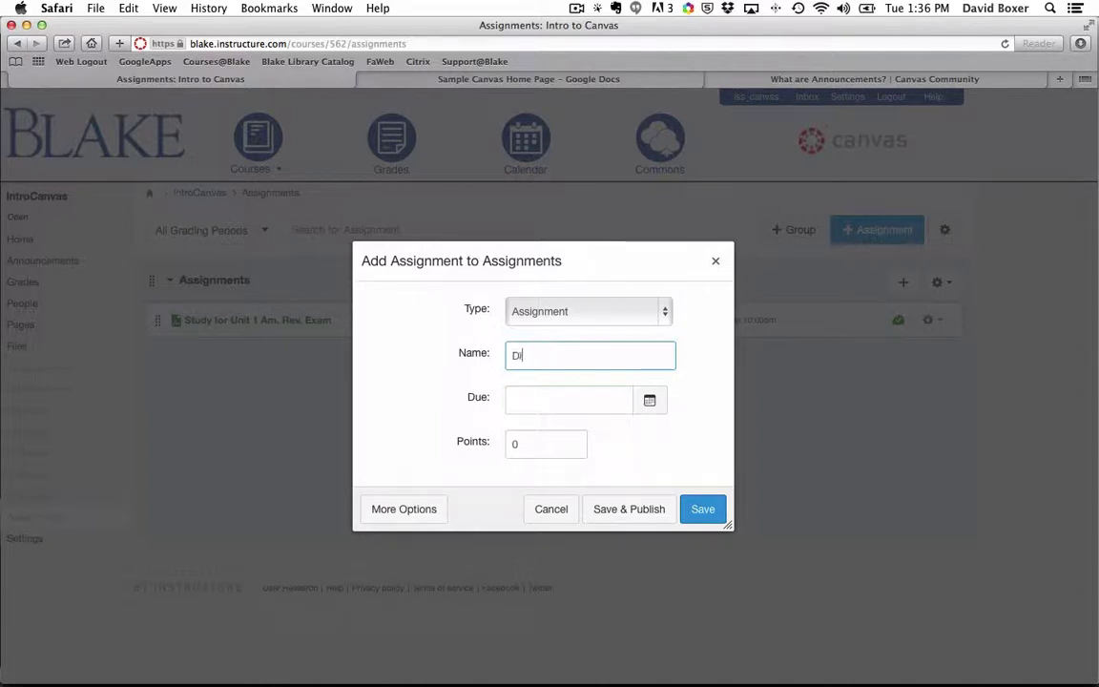
pyautogui.write('Diagramming a Concus')
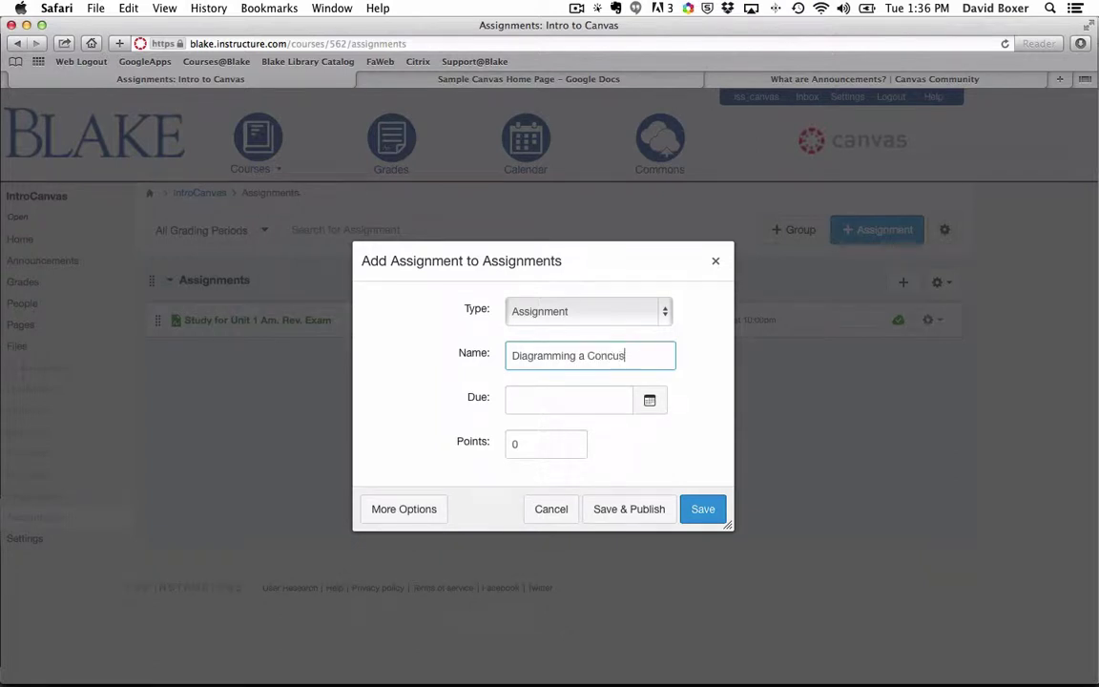
pyautogui.write('sion')
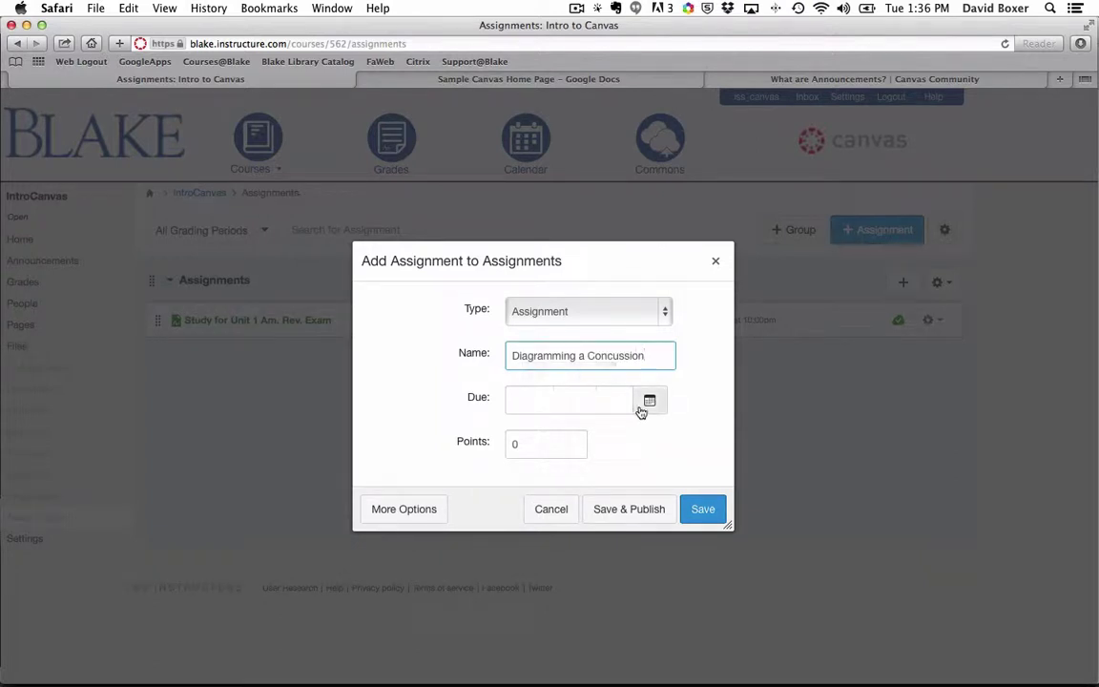
# Step: Set the due date to Jan 18, 2016 and continue to the full options
pyautogui.click(644, 405)
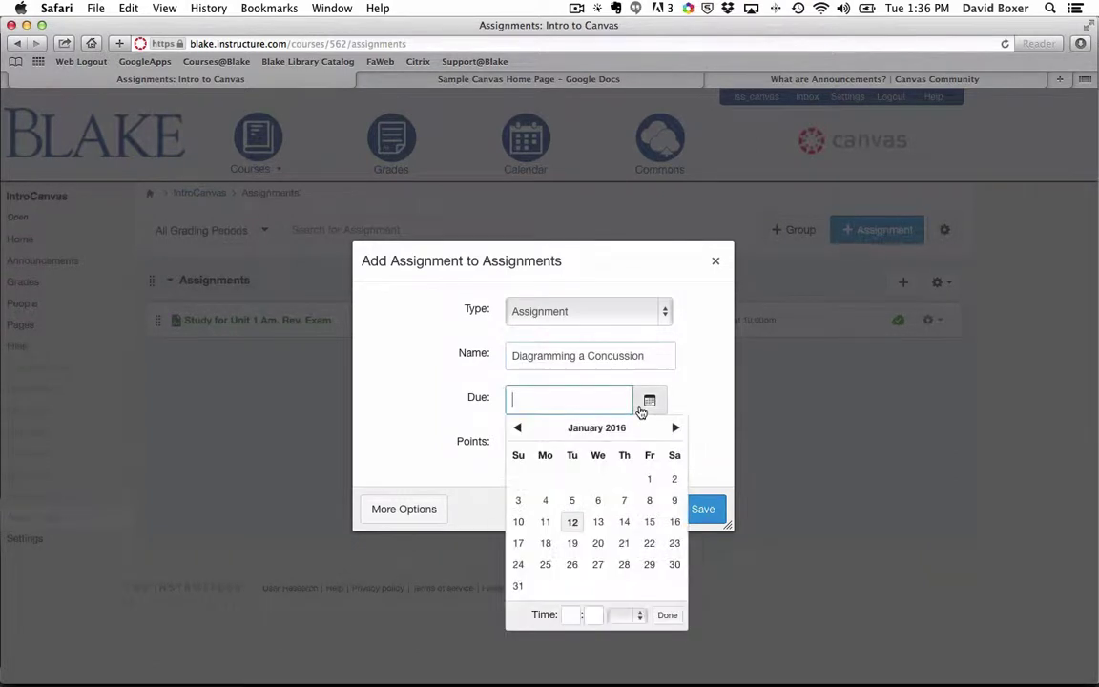
pyautogui.click(546, 544)
pyautogui.click(480, 504)
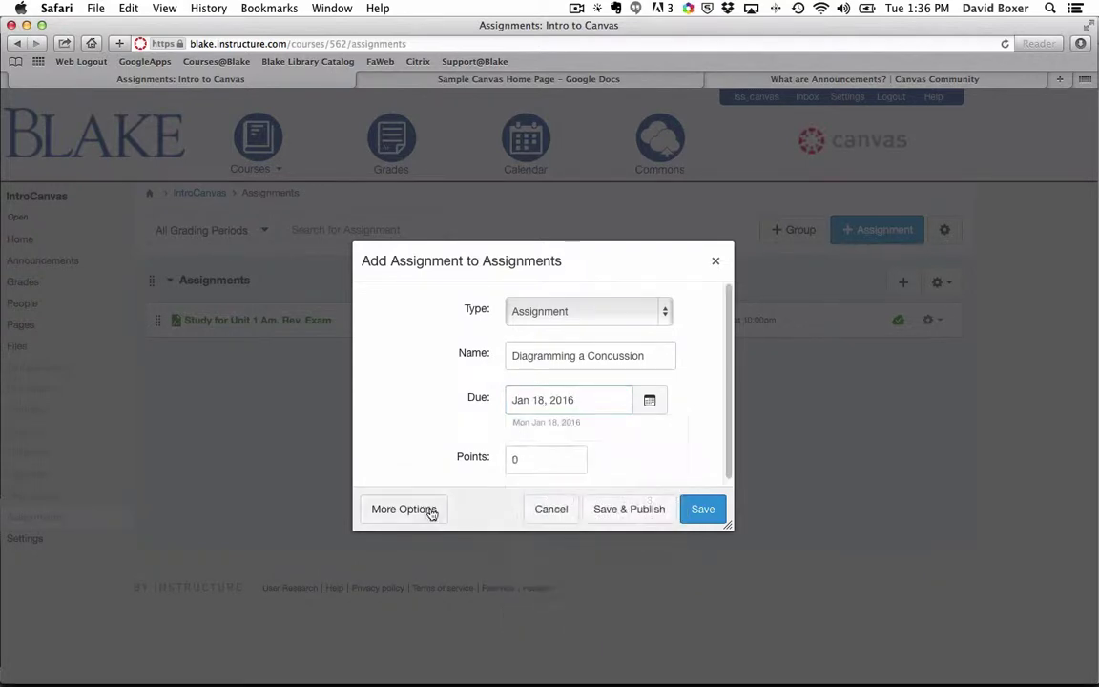
pyautogui.click(432, 512)
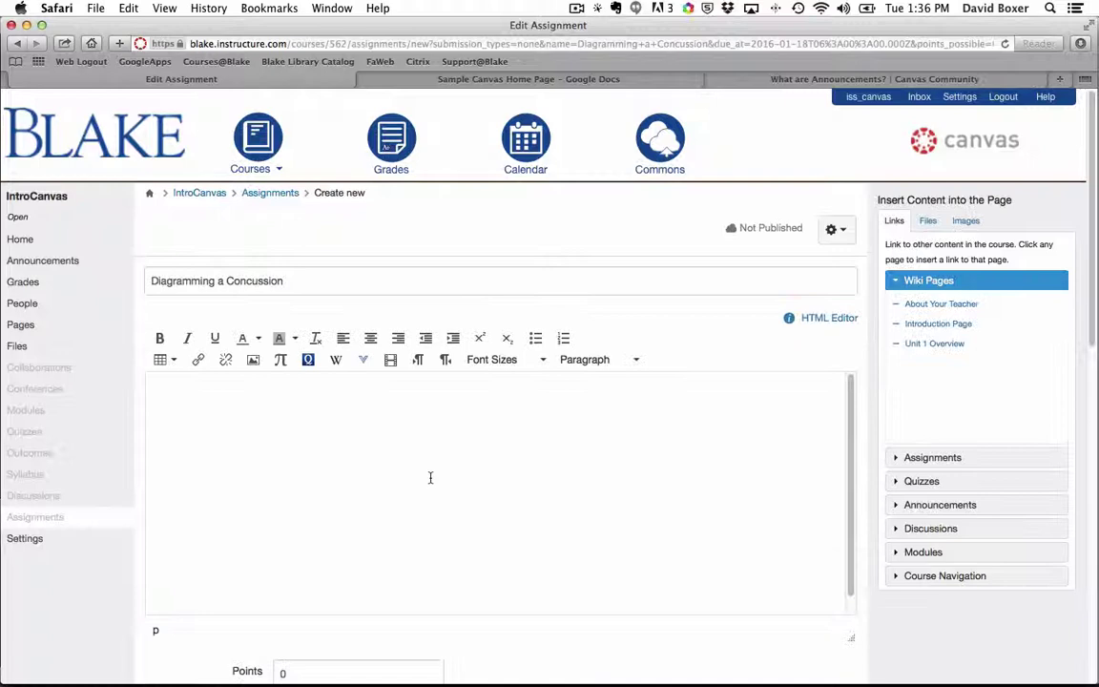
# Step: Paste the Lucidchart instructions into the assignment description
pyautogui.scroll(-1, 144, 324)
pyautogui.scroll(-3, 163, 329)
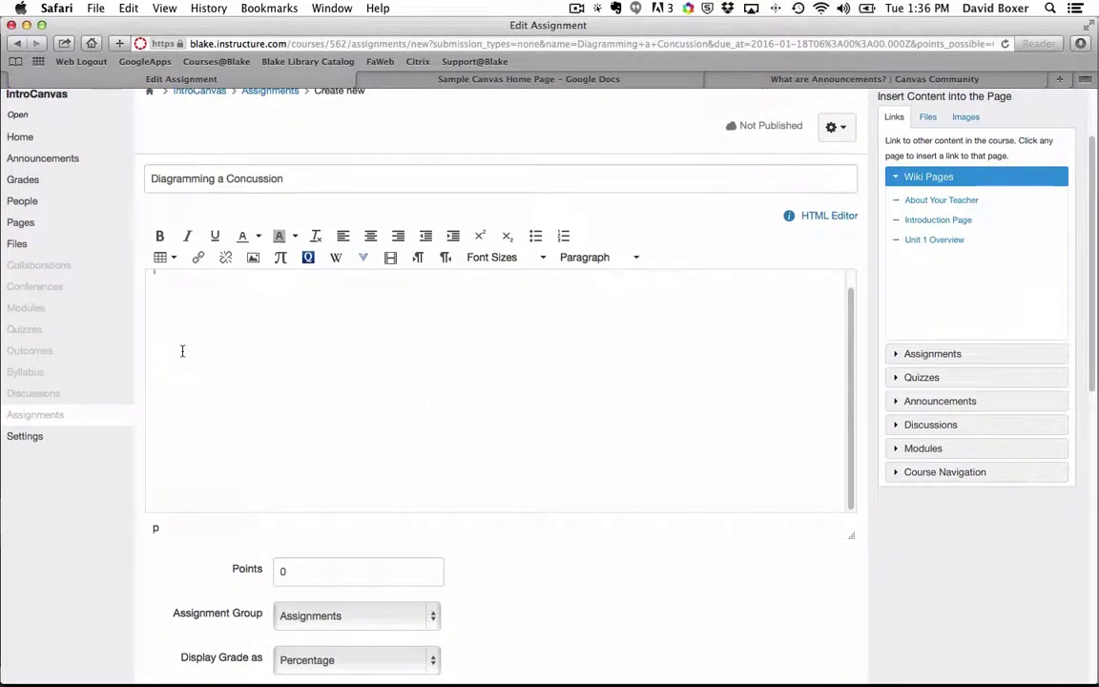
pyautogui.press('super+v')
pyautogui.scroll(6, 183, 352)
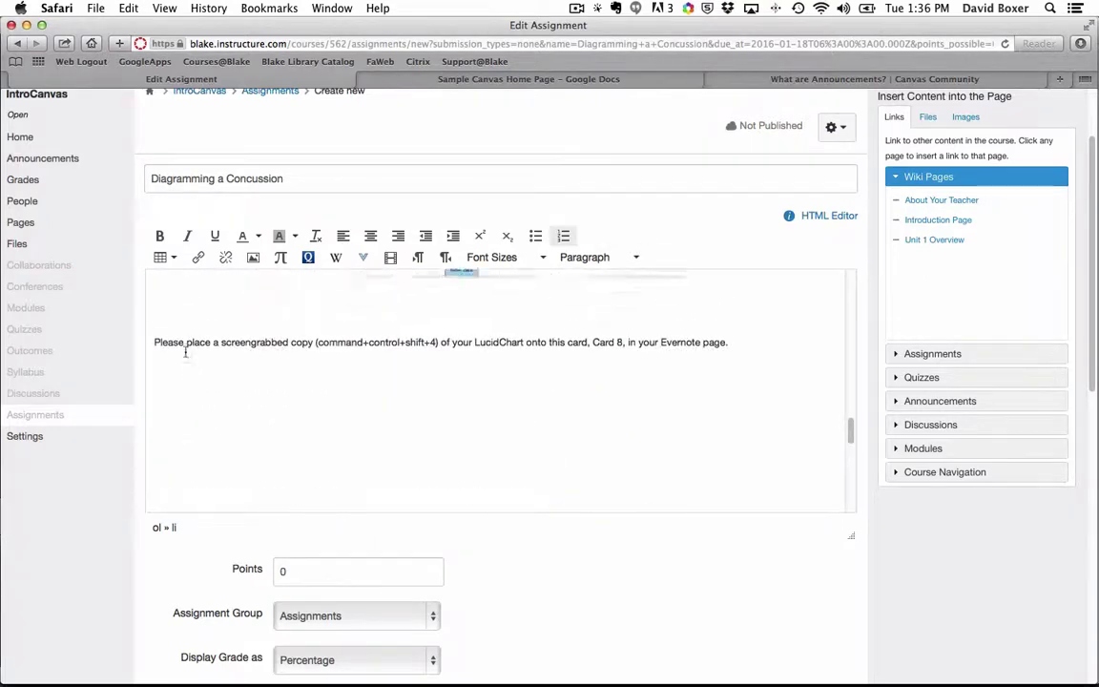
pyautogui.scroll(10, 186, 352)
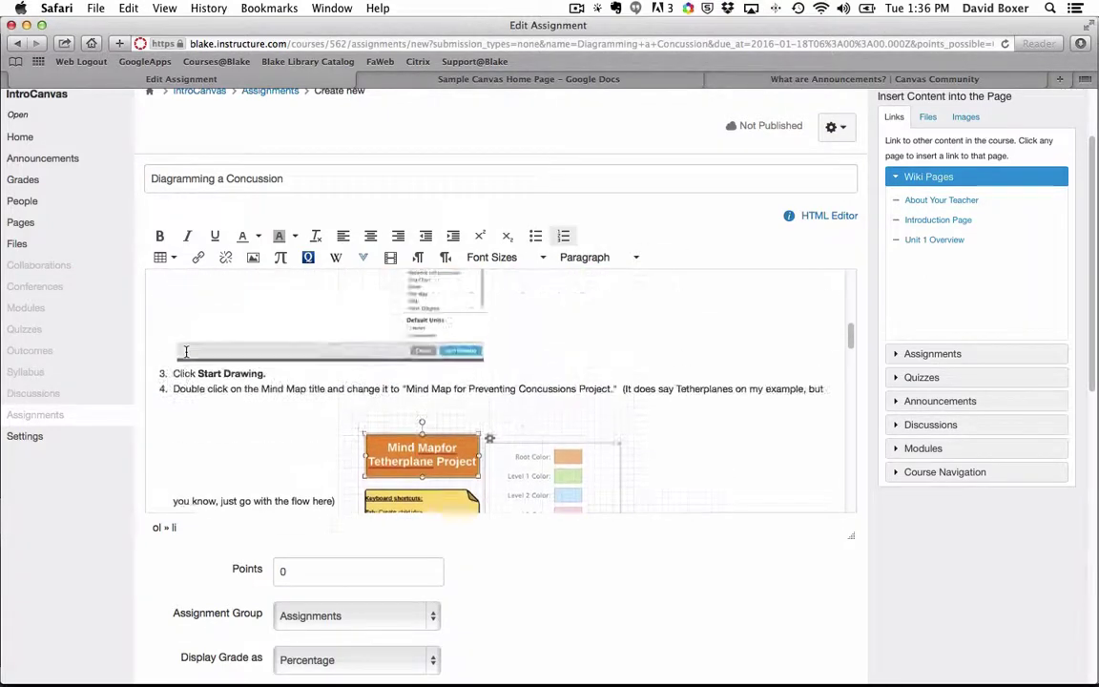
pyautogui.scroll(10, 186, 352)
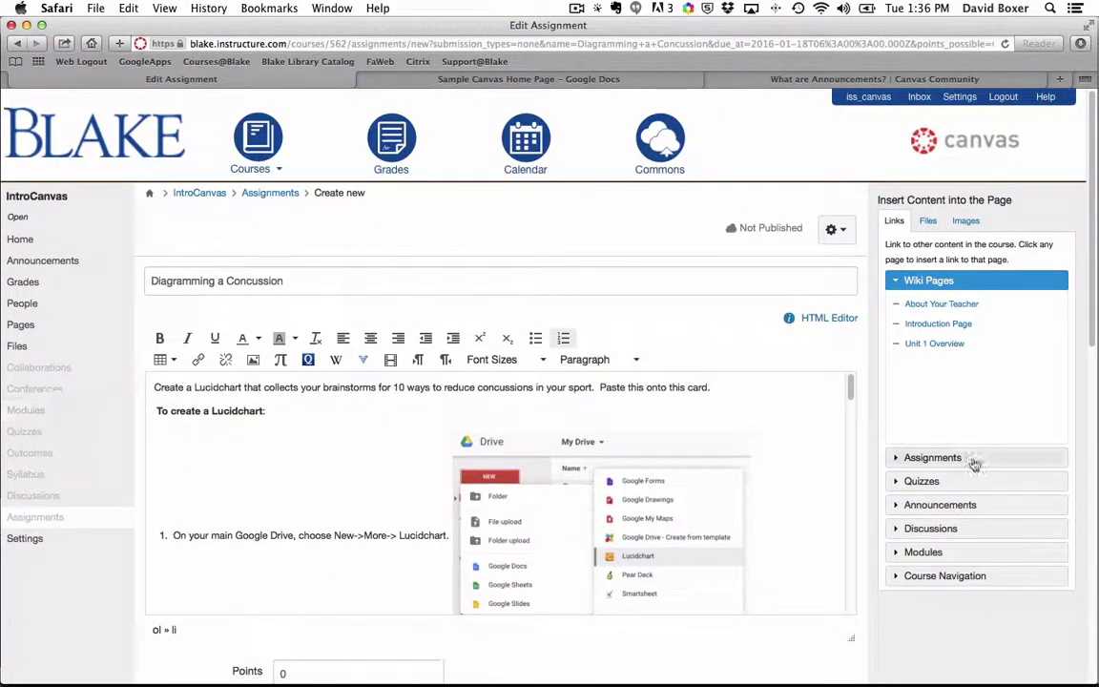
pyautogui.scroll(-3, 895, 485)
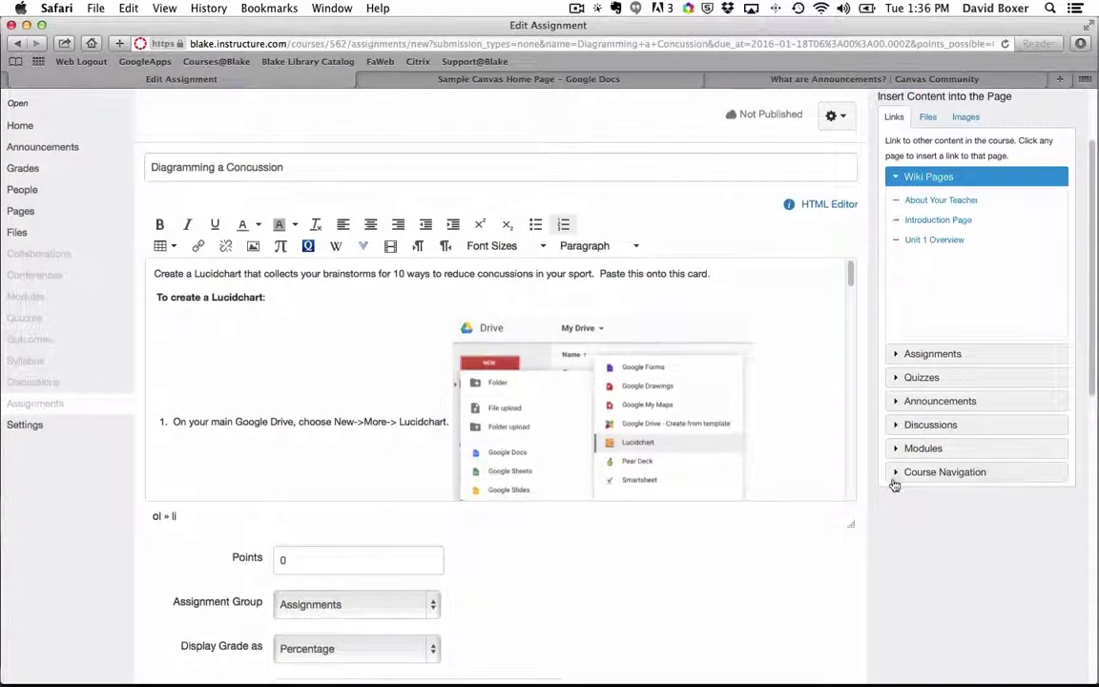
pyautogui.scroll(-1, 895, 486)
pyautogui.scroll(-2, 887, 478)
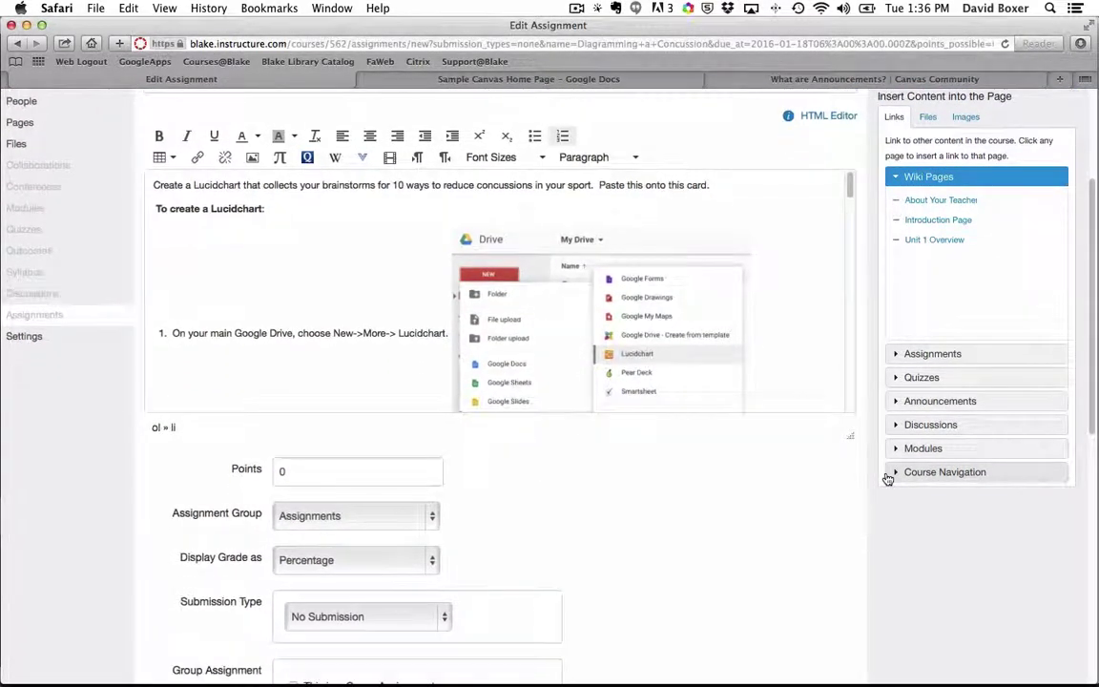
pyautogui.scroll(3, 887, 479)
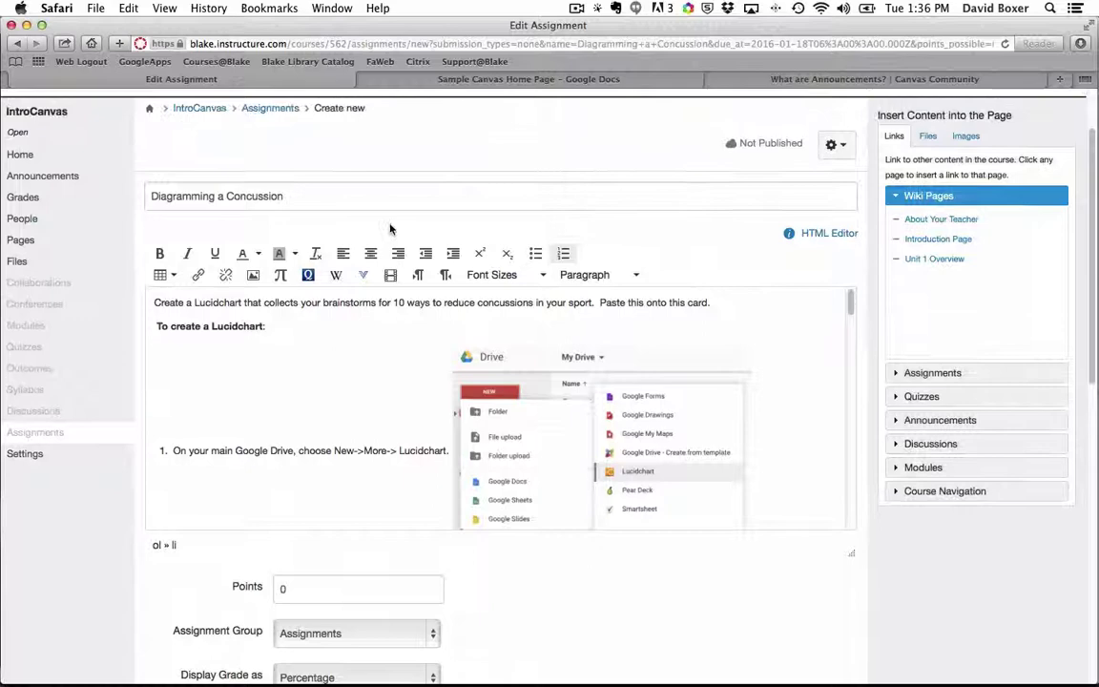
# Step: Make the assignment worth 10 points
pyautogui.scroll(-4, 324, 313)
pyautogui.scroll(-3, 323, 313)
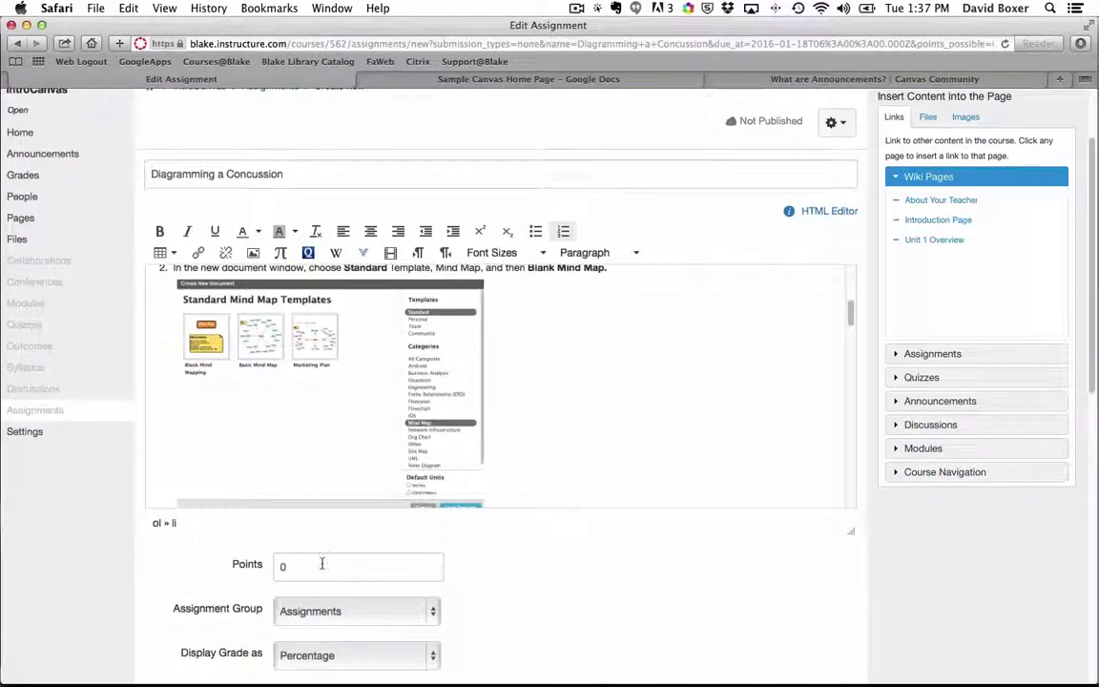
pyautogui.doubleClick(279, 565)
pyautogui.write('1')
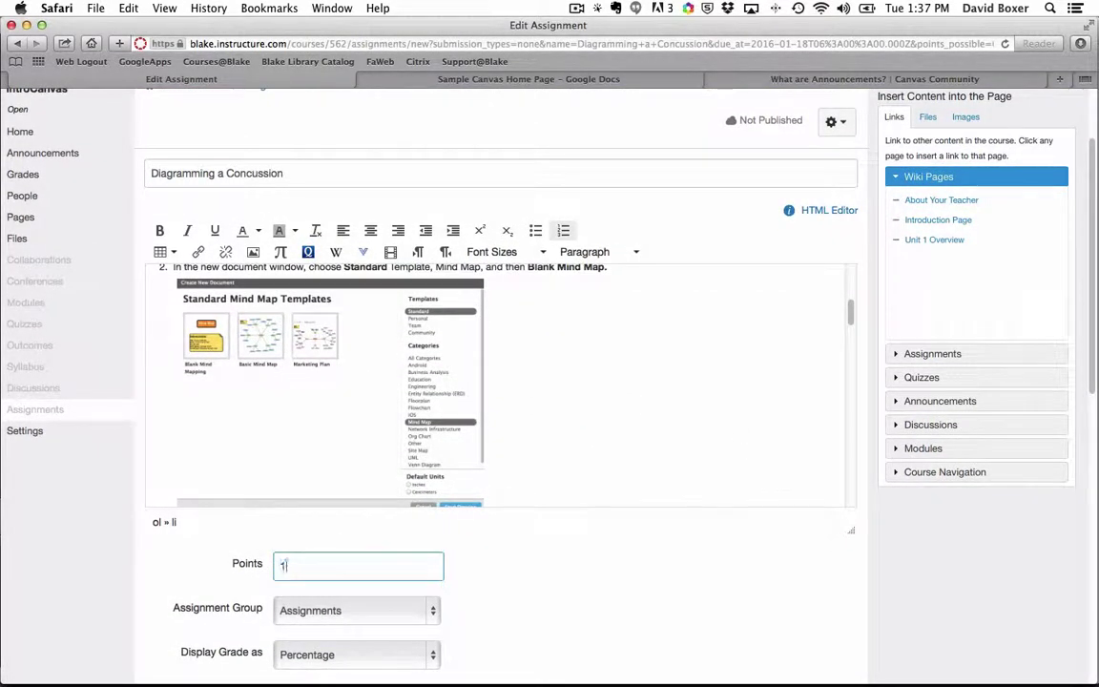
pyautogui.write('0')
pyautogui.scroll(-5, 371, 519)
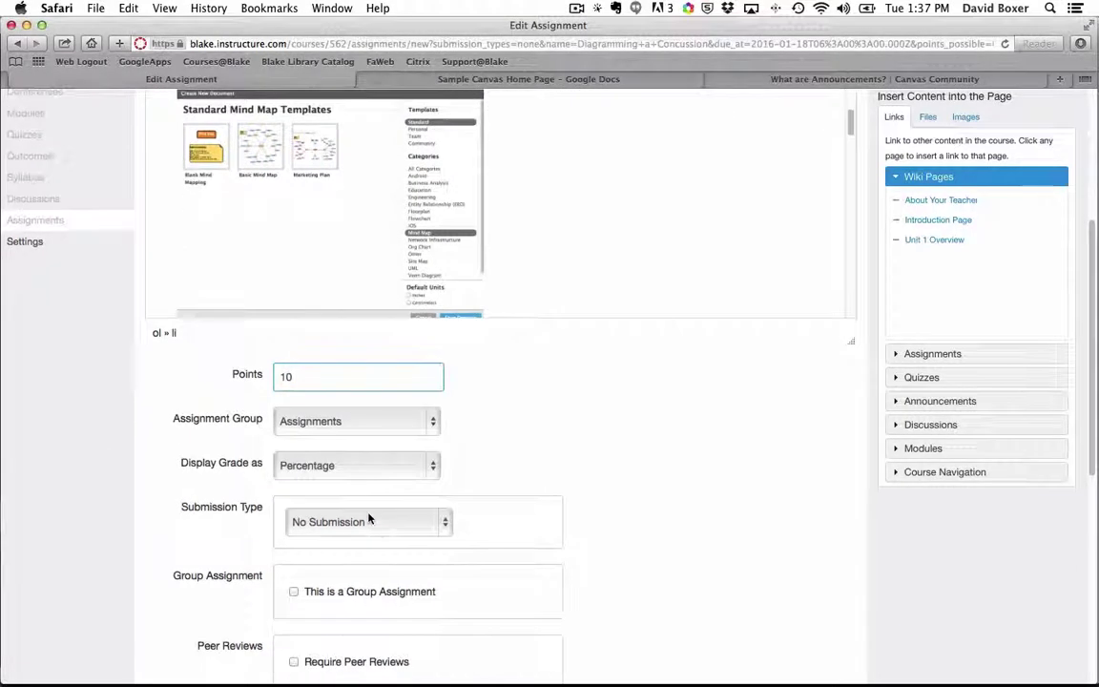
# Step: Display the grade as Points
pyautogui.click(352, 468)
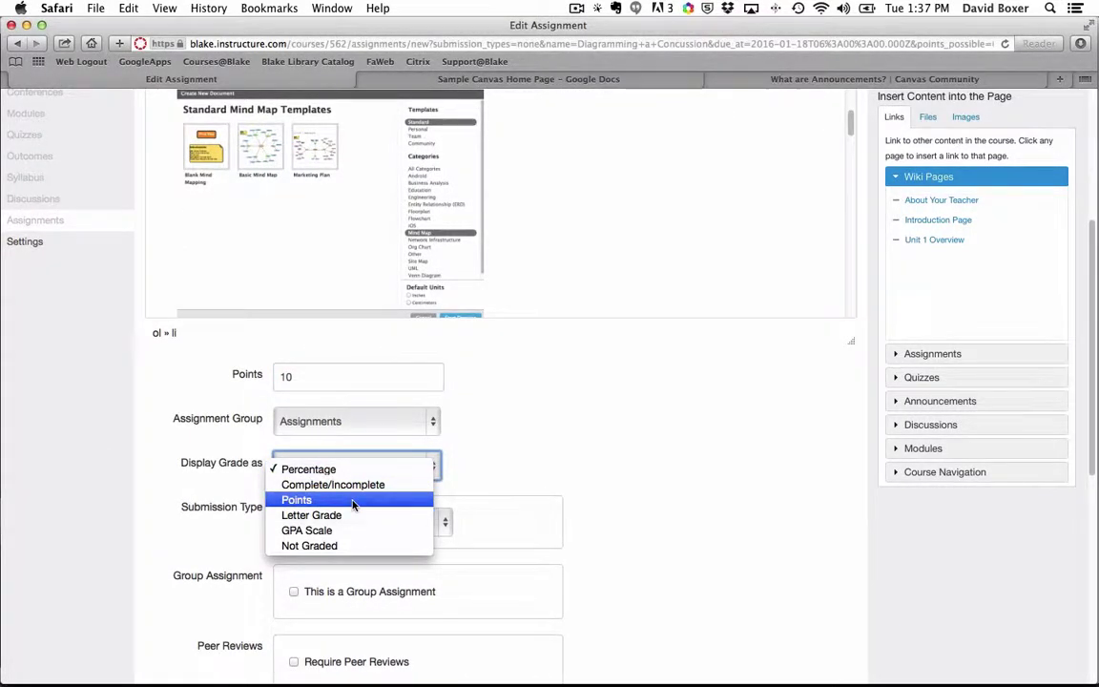
pyautogui.click(353, 501)
pyautogui.scroll(-2, 344, 478)
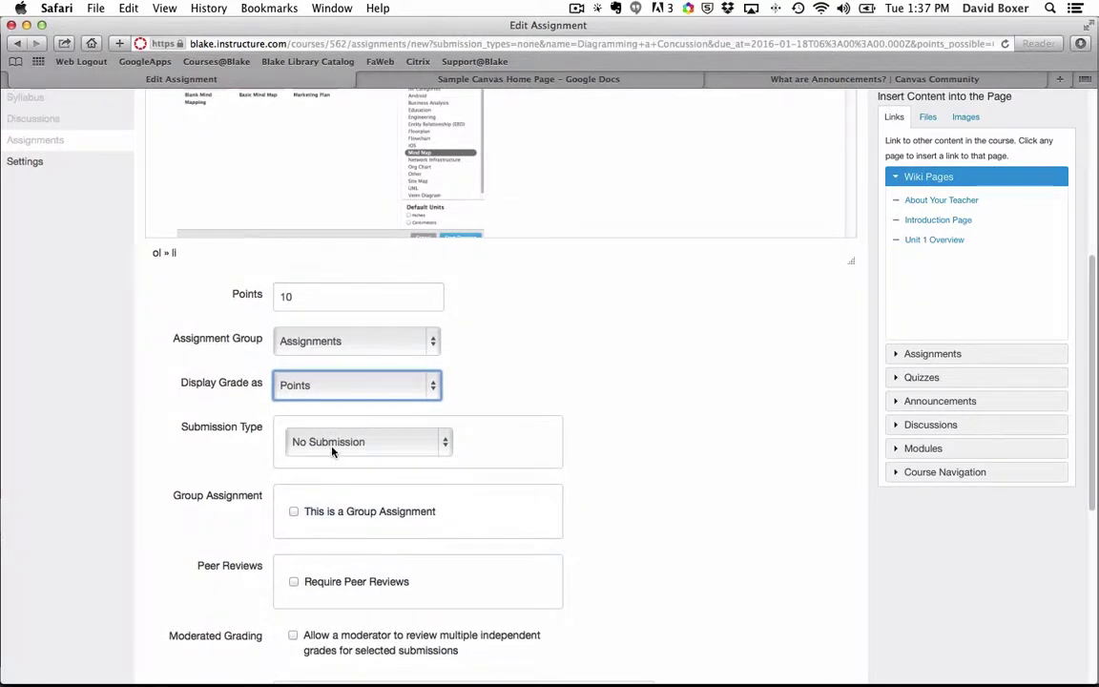
# Step: Set the submission type to Online with Website URL as the entry option
pyautogui.click(333, 451)
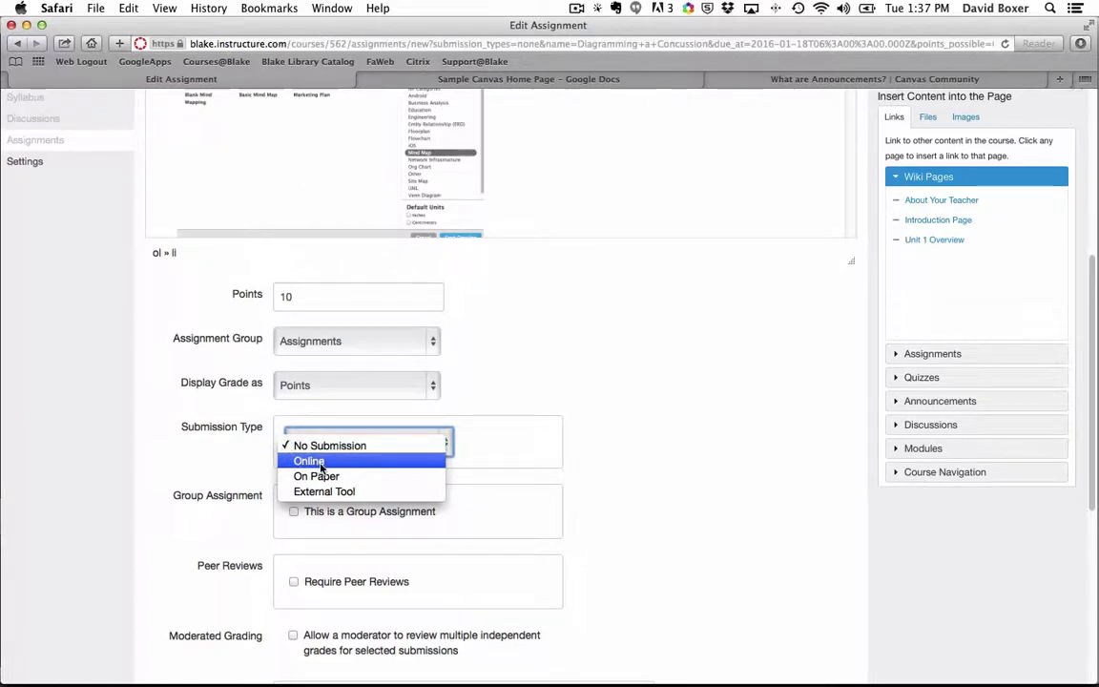
pyautogui.click(321, 463)
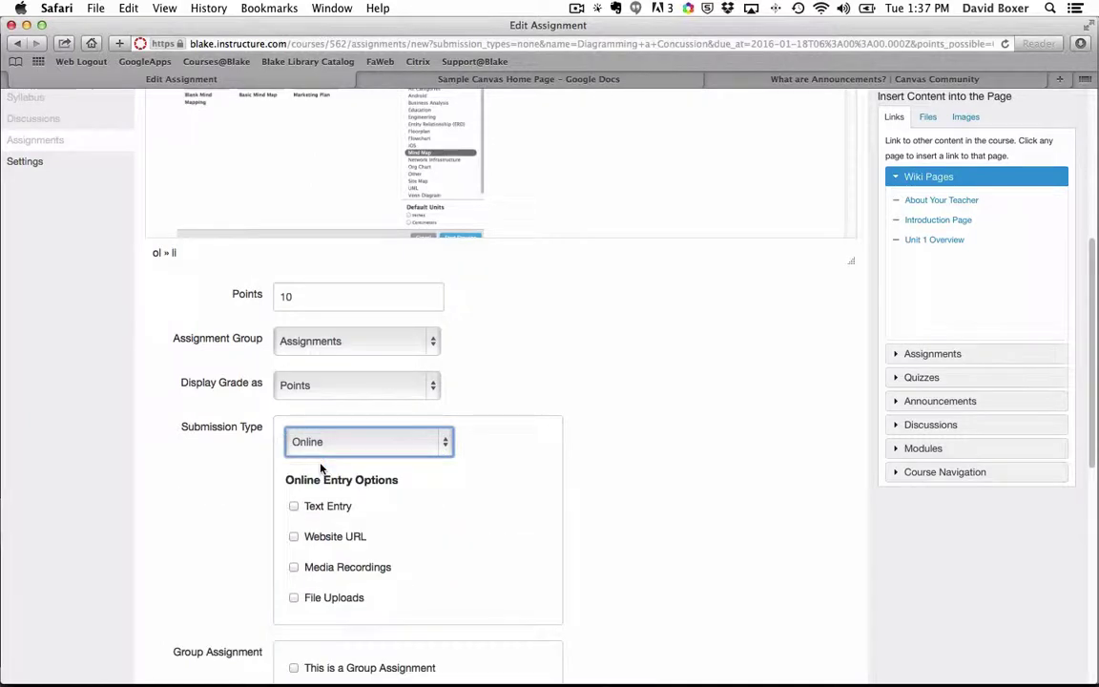
pyautogui.scroll(-2, 321, 467)
pyautogui.scroll(-1, 304, 420)
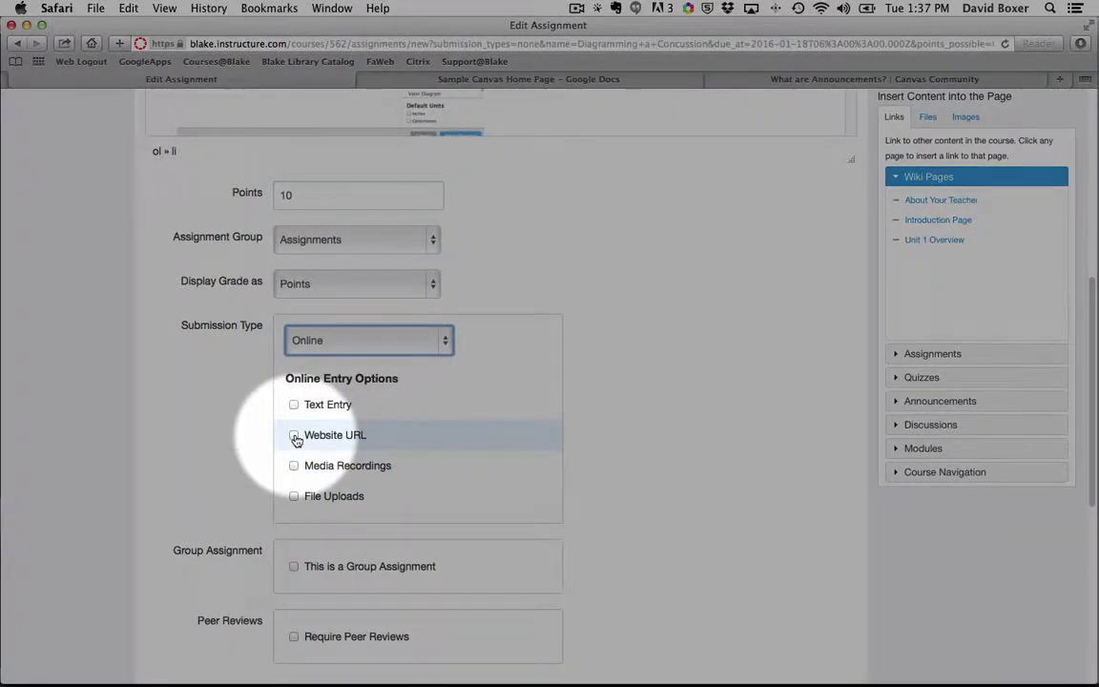
pyautogui.click(294, 436)
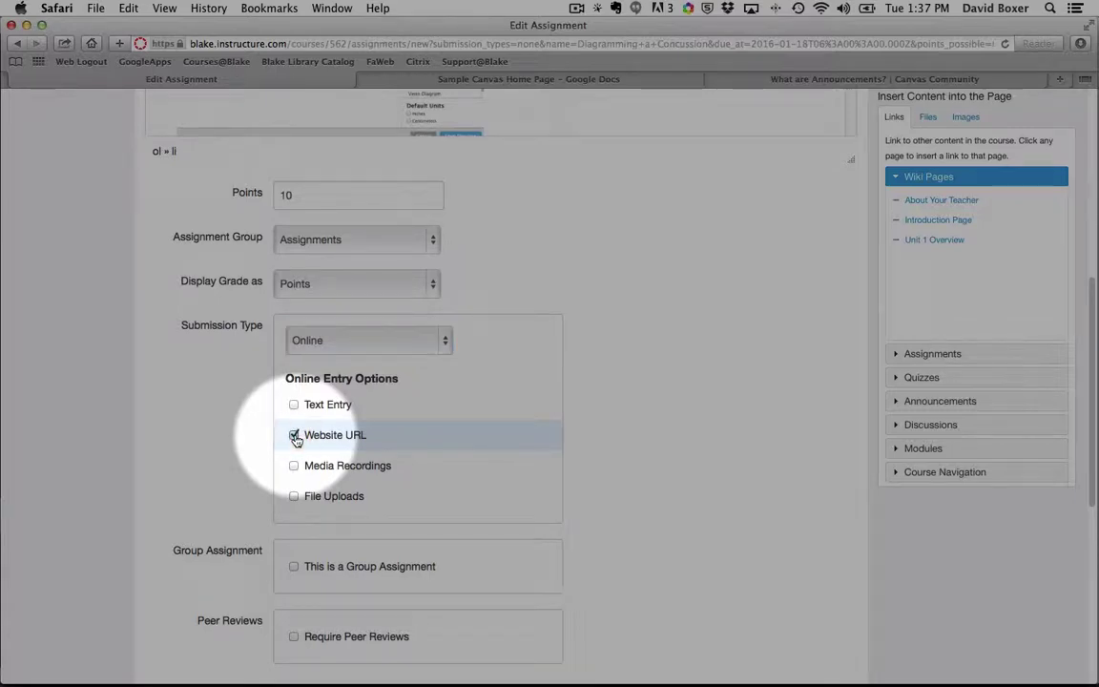
# Step: Keep the assignment assigned to Everyone
pyautogui.scroll(-2, 284, 445)
pyautogui.scroll(-3, 284, 444)
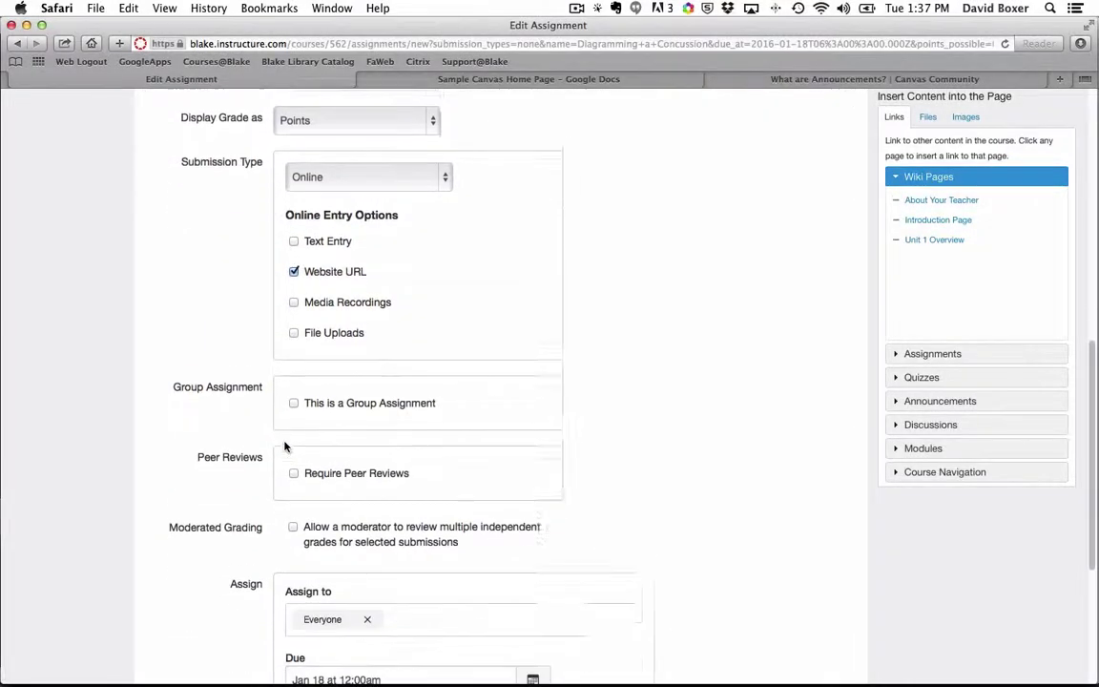
pyautogui.scroll(-1, 285, 446)
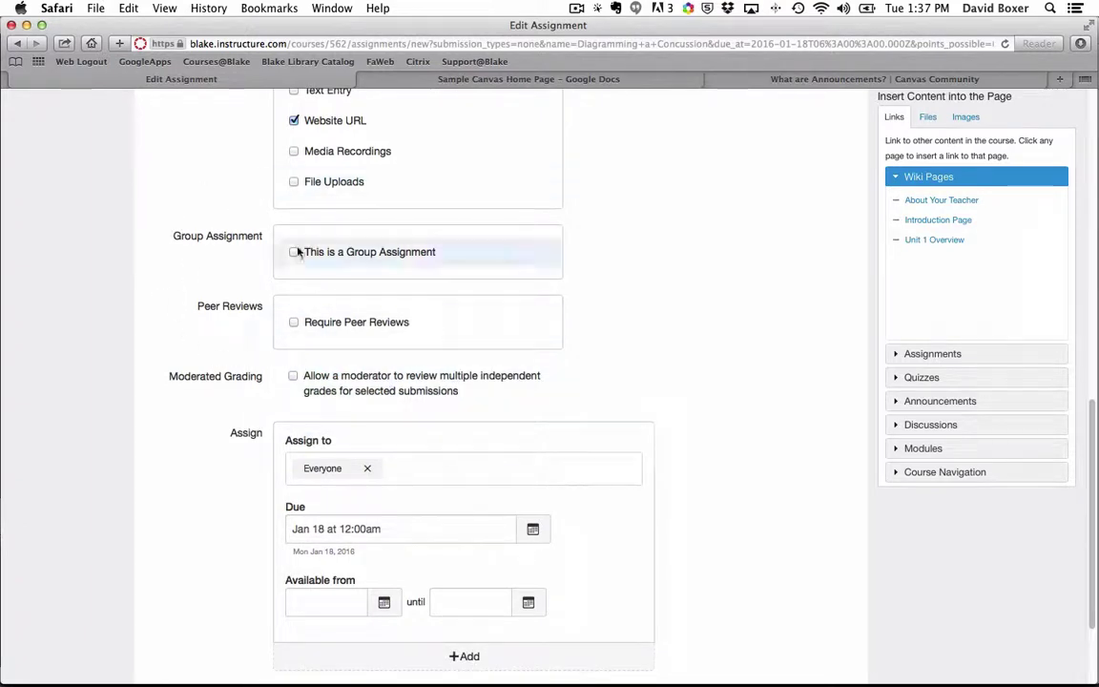
pyautogui.scroll(-1, 206, 264)
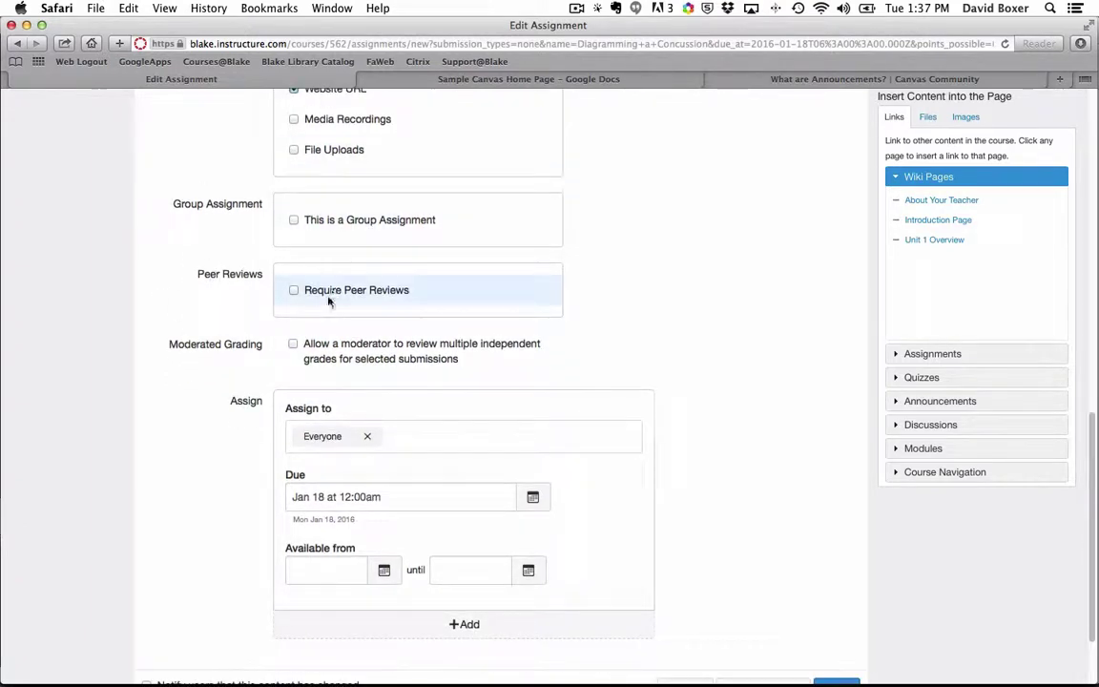
pyautogui.scroll(-2, 329, 297)
pyautogui.scroll(-1, 329, 302)
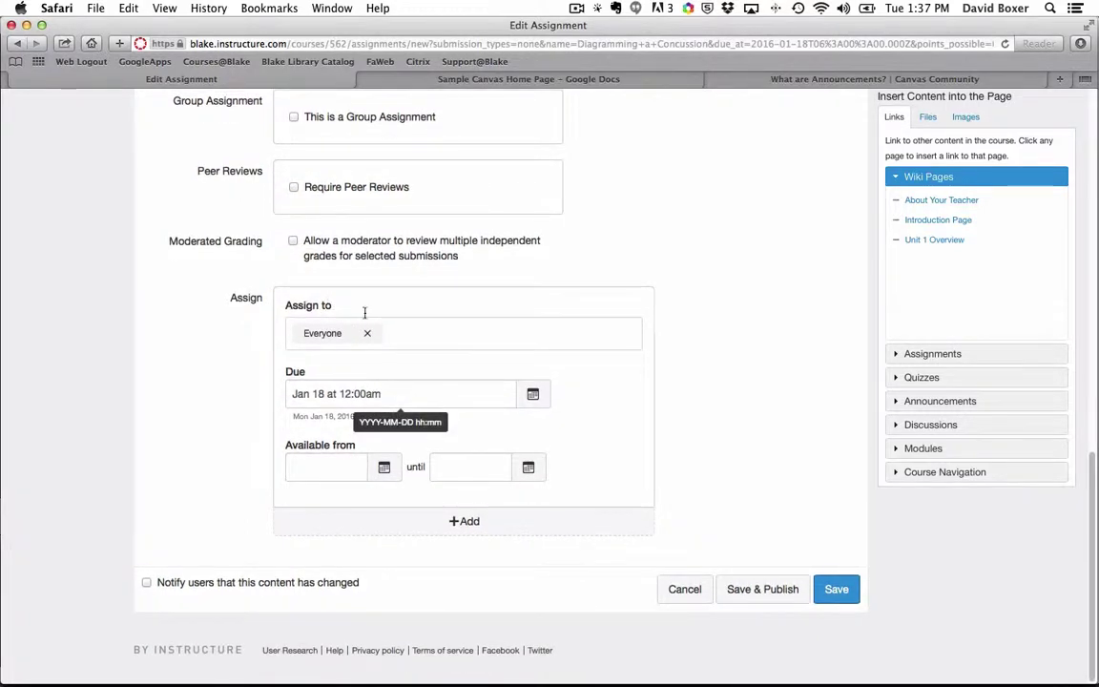
pyautogui.click(401, 332)
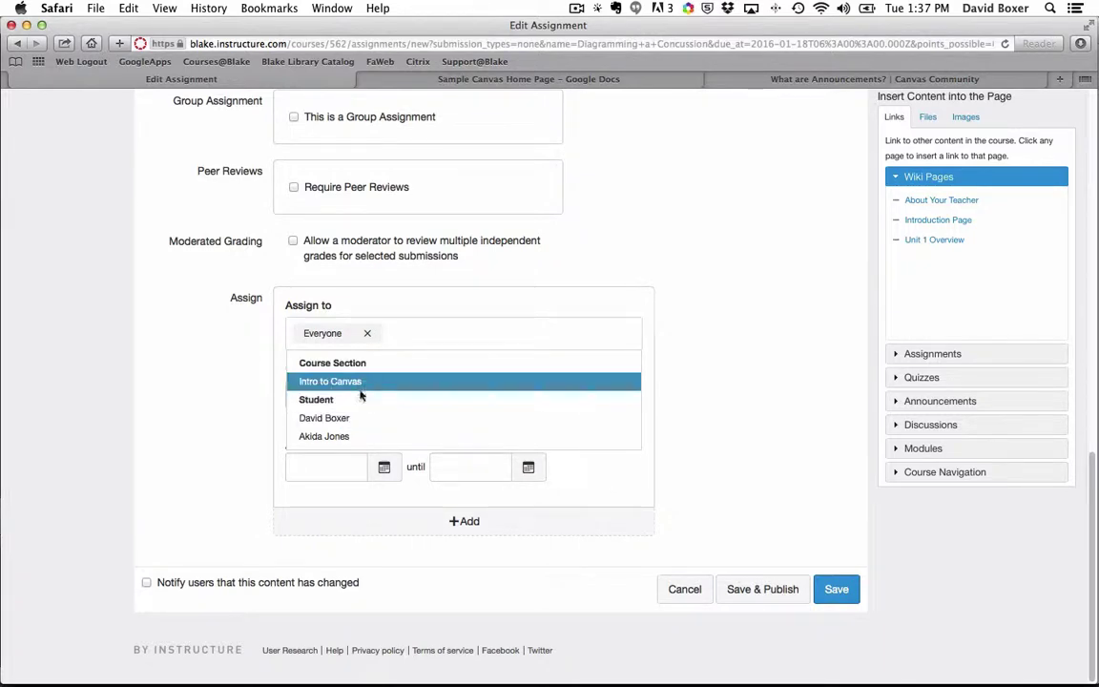
pyautogui.press('Up')
pyautogui.press('Up')
pyautogui.press('Up')
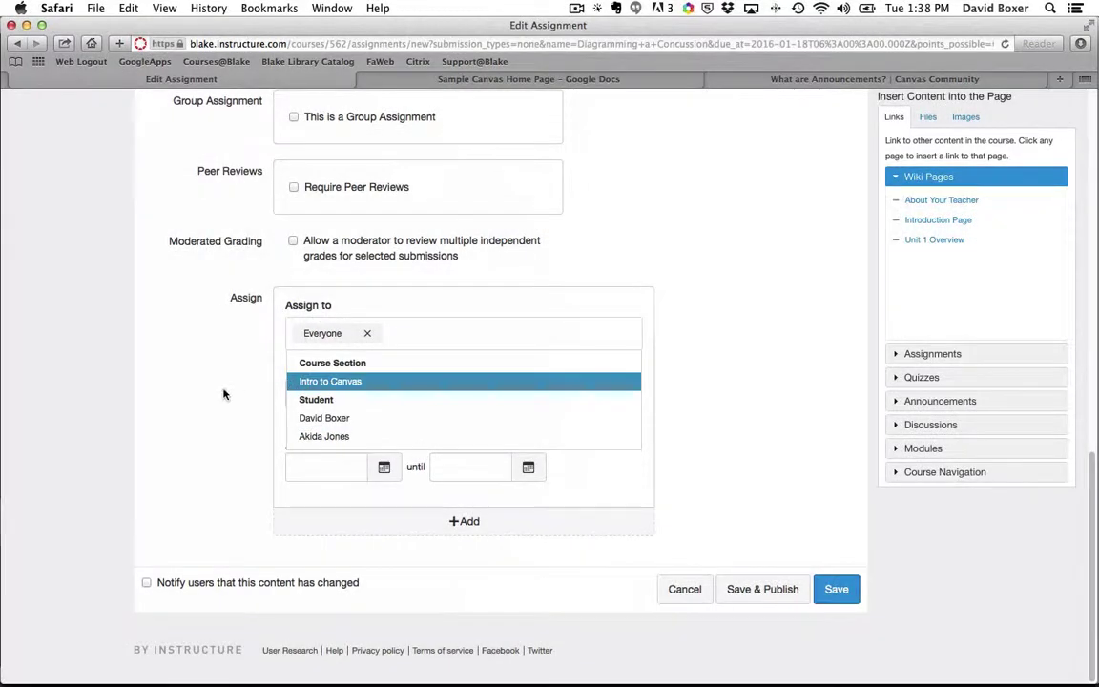
pyautogui.click(224, 394)
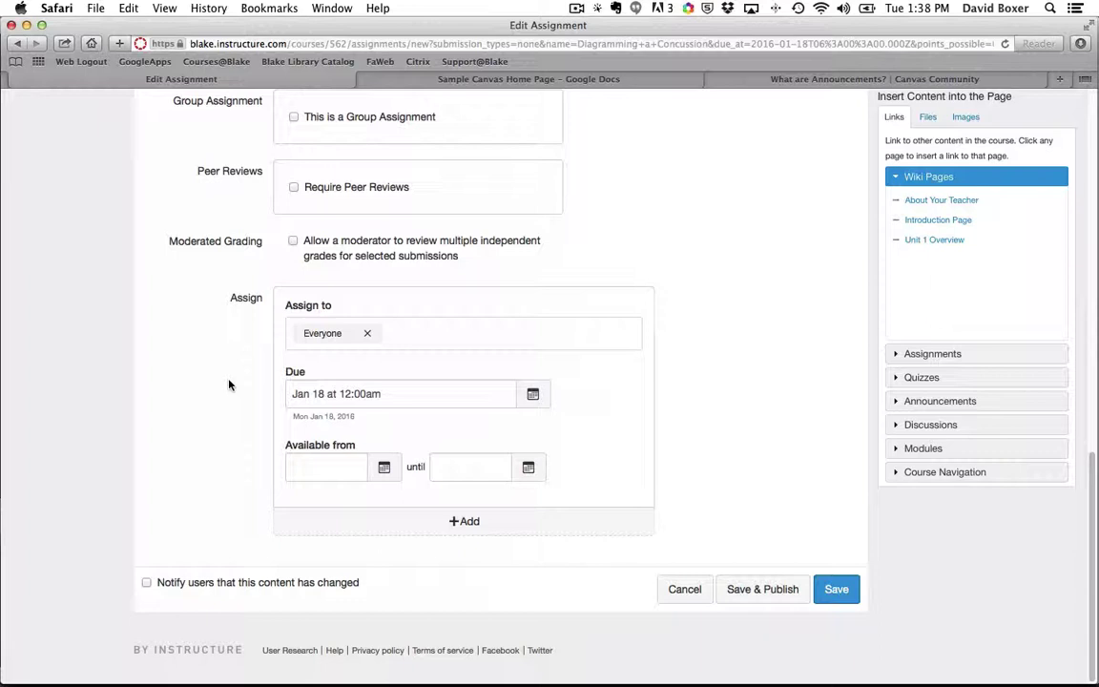
# Step: Save and publish the assignment
pyautogui.scroll(5, 243, 374)
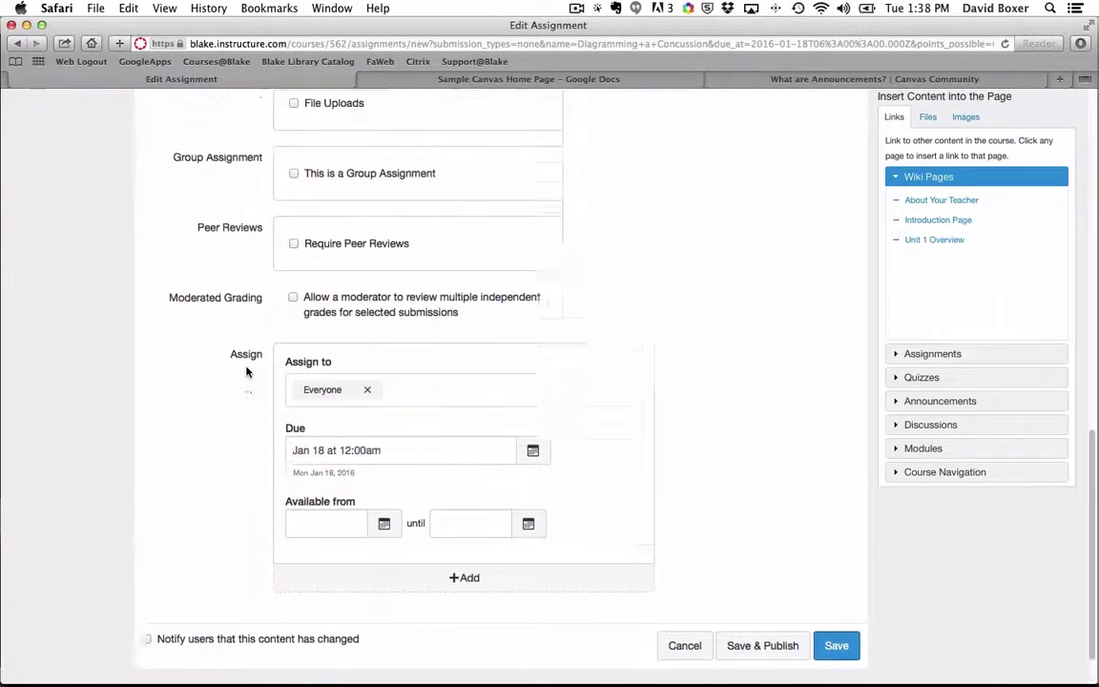
pyautogui.scroll(-5, 246, 372)
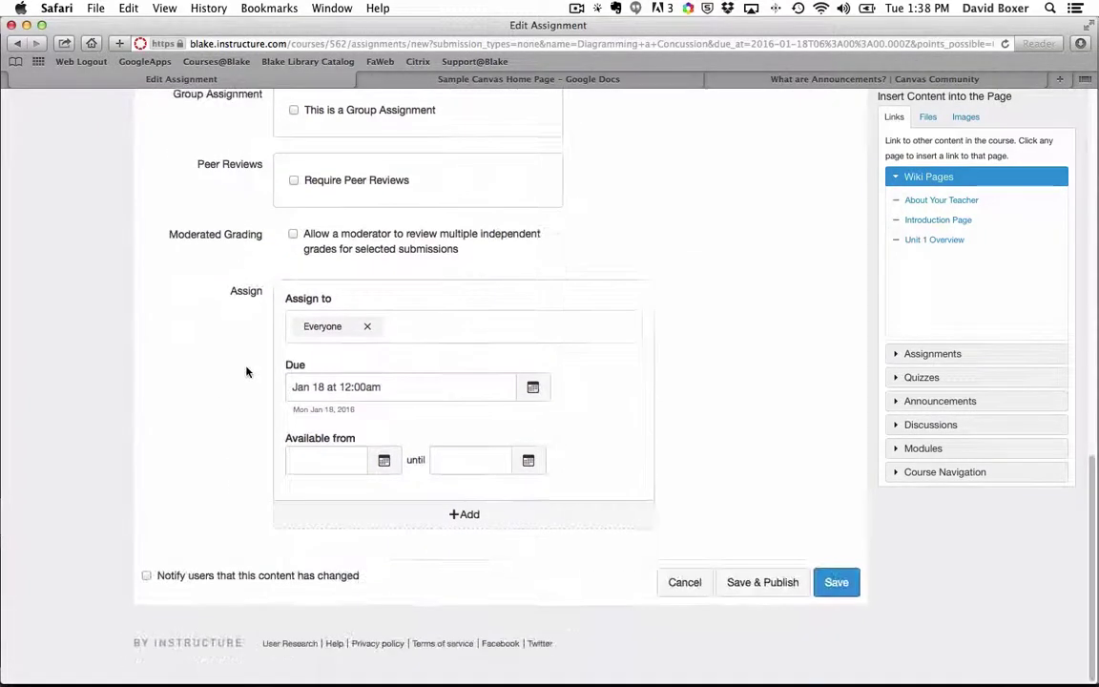
pyautogui.click(747, 589)
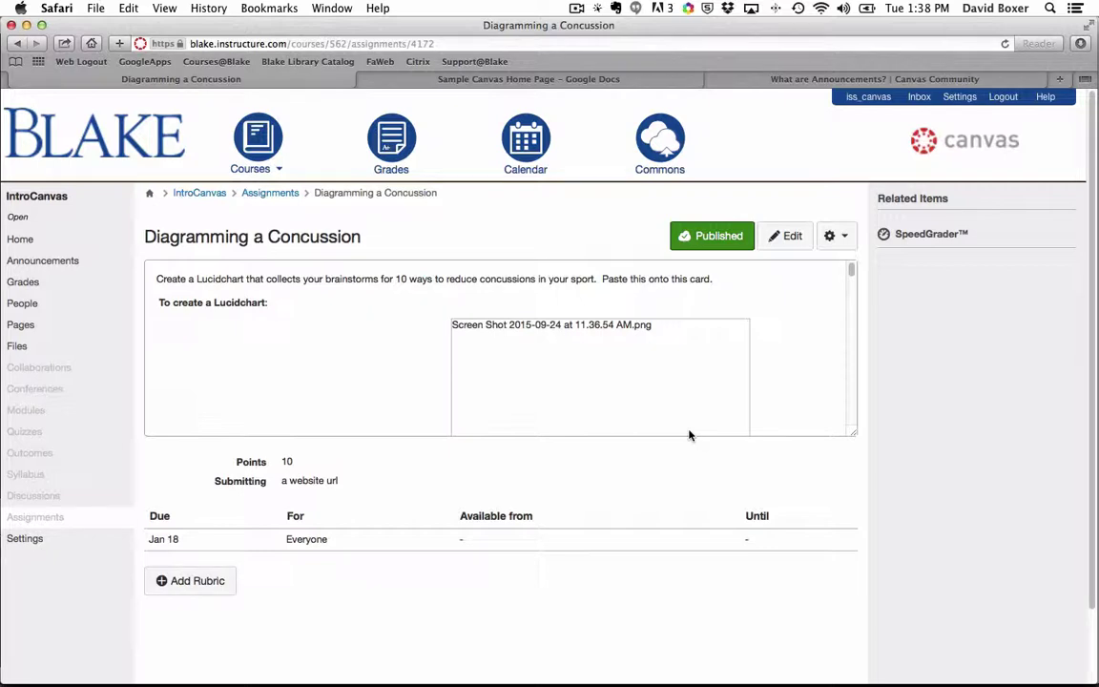
# Step: As the student, open Diagramming a Concussion from the reloaded calendar and begin a Website URL submission
pyautogui.press('super+Tab')
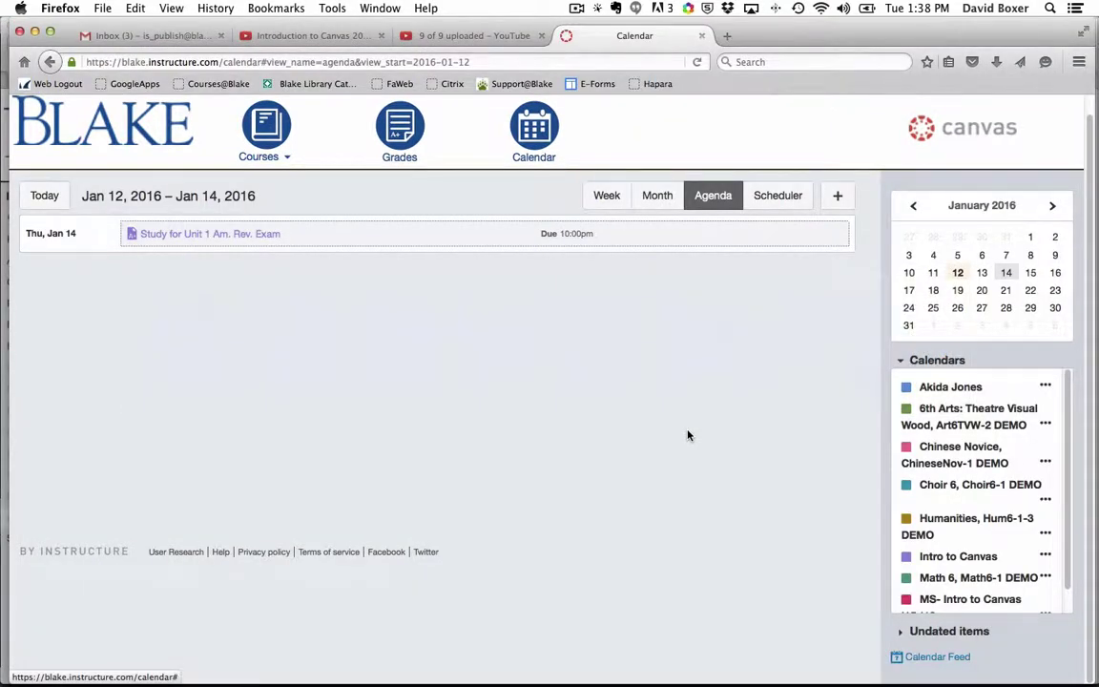
pyautogui.press('super+r')
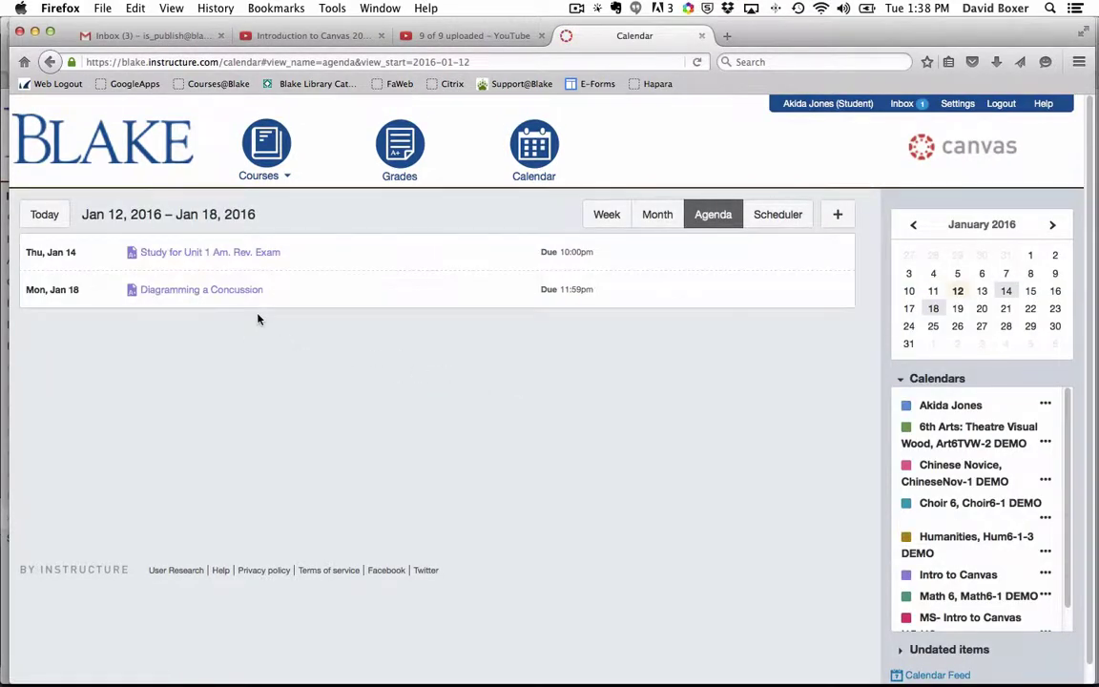
pyautogui.click(192, 293)
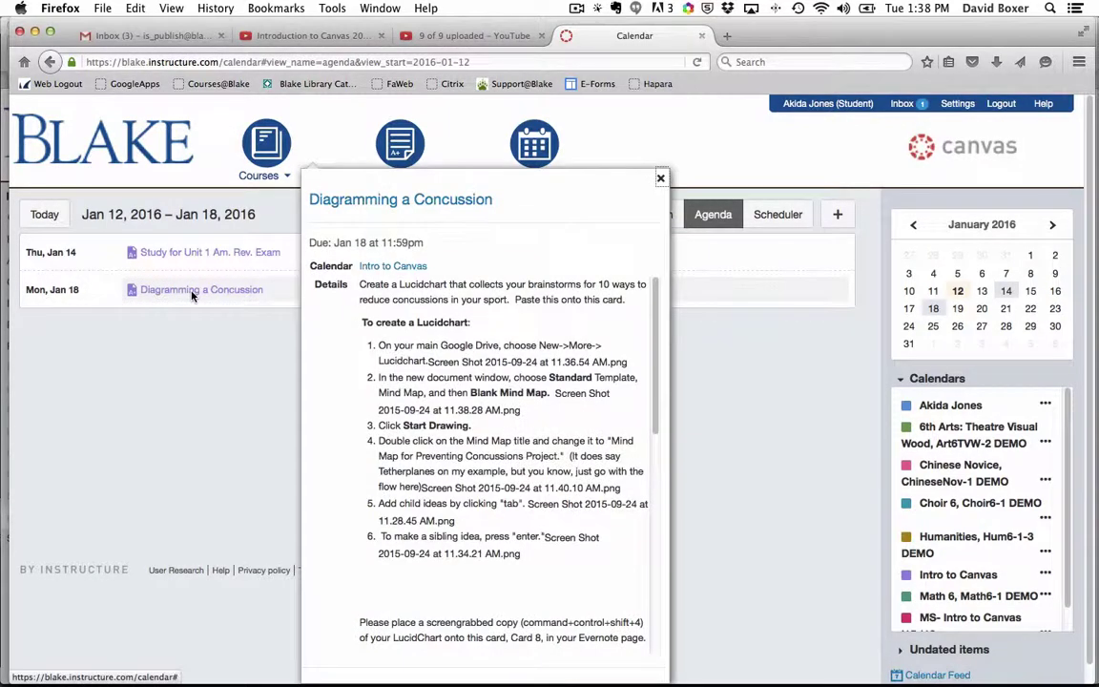
pyautogui.click(387, 206)
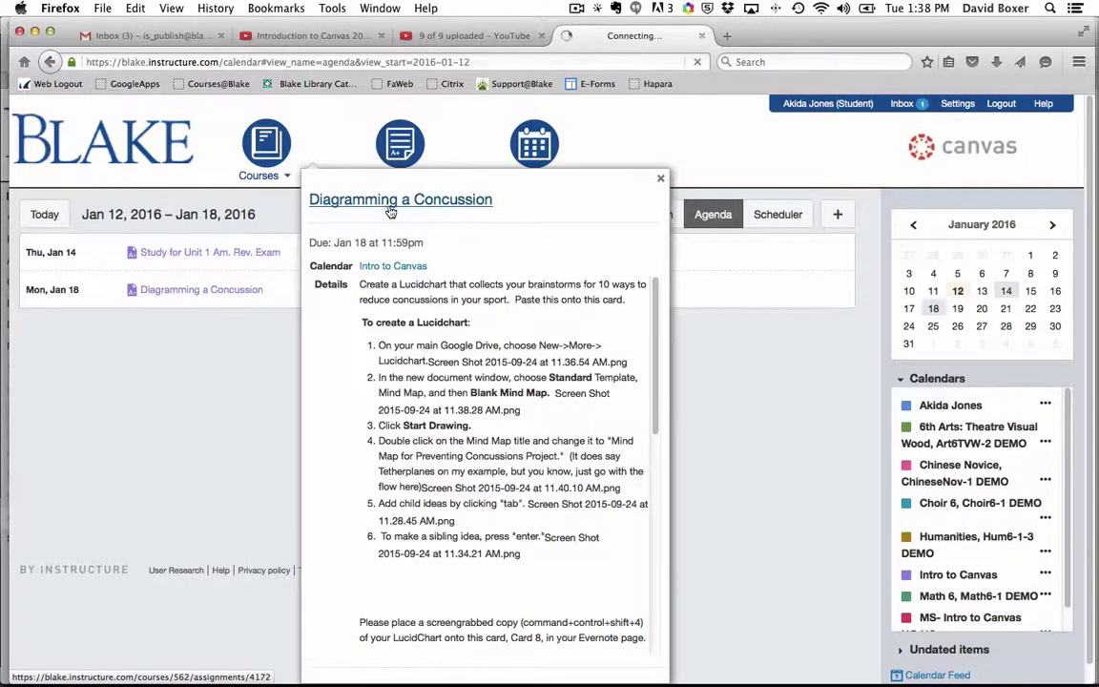
pyautogui.scroll(-1, 429, 244)
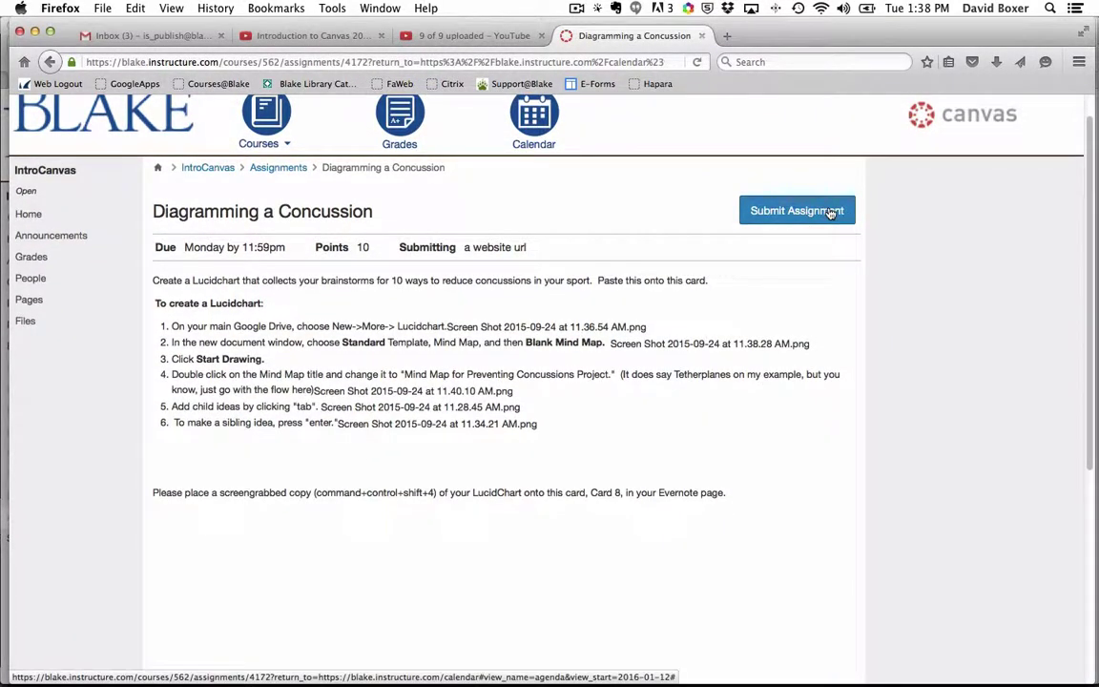
pyautogui.click(795, 212)
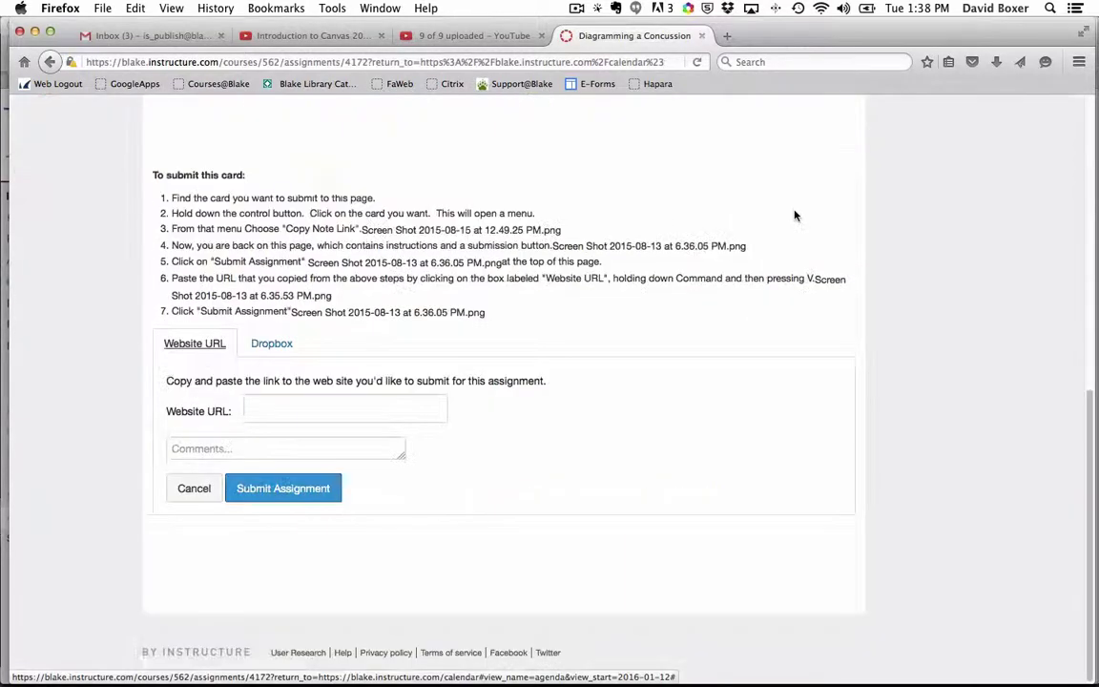
# Step: Copy the web address of the Introduction to Canvas YouTube playlist
pyautogui.click(434, 37)
pyautogui.click(438, 59)
pyautogui.click(313, 35)
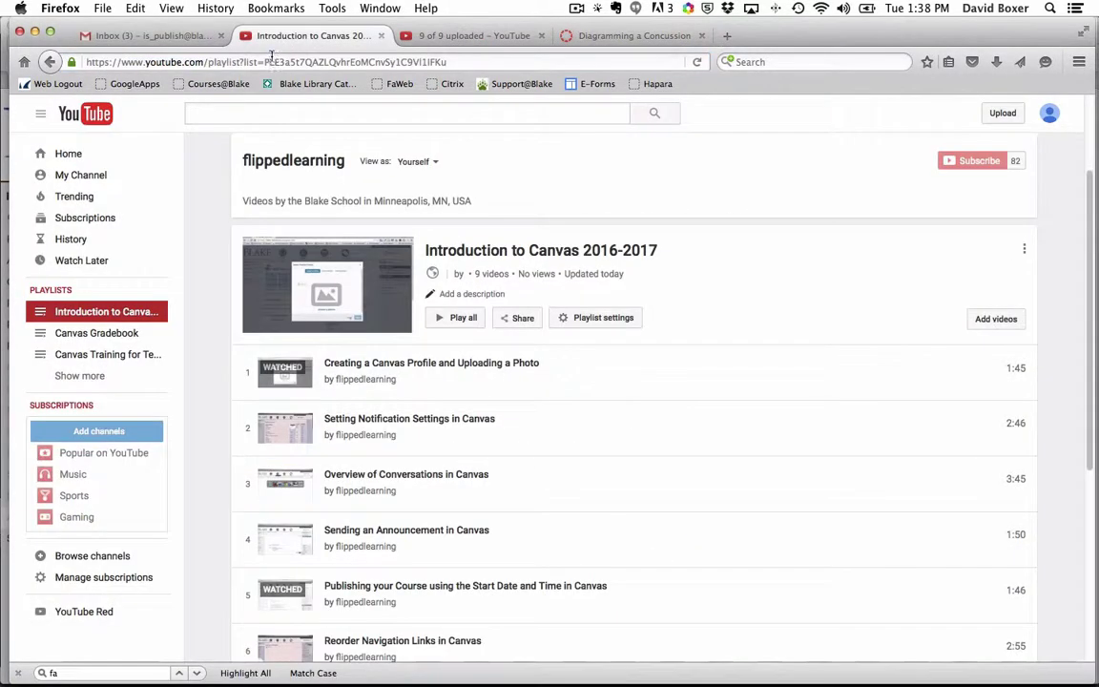
# Step: Paste the playlist link as the Website URL and submit the assignment
pyautogui.click(632, 36)
pyautogui.write('https://www.youtube.com/playlist?list=PLE3a5t7QAZLQvhrEoMCnvSy1C9Vl1IFKu')
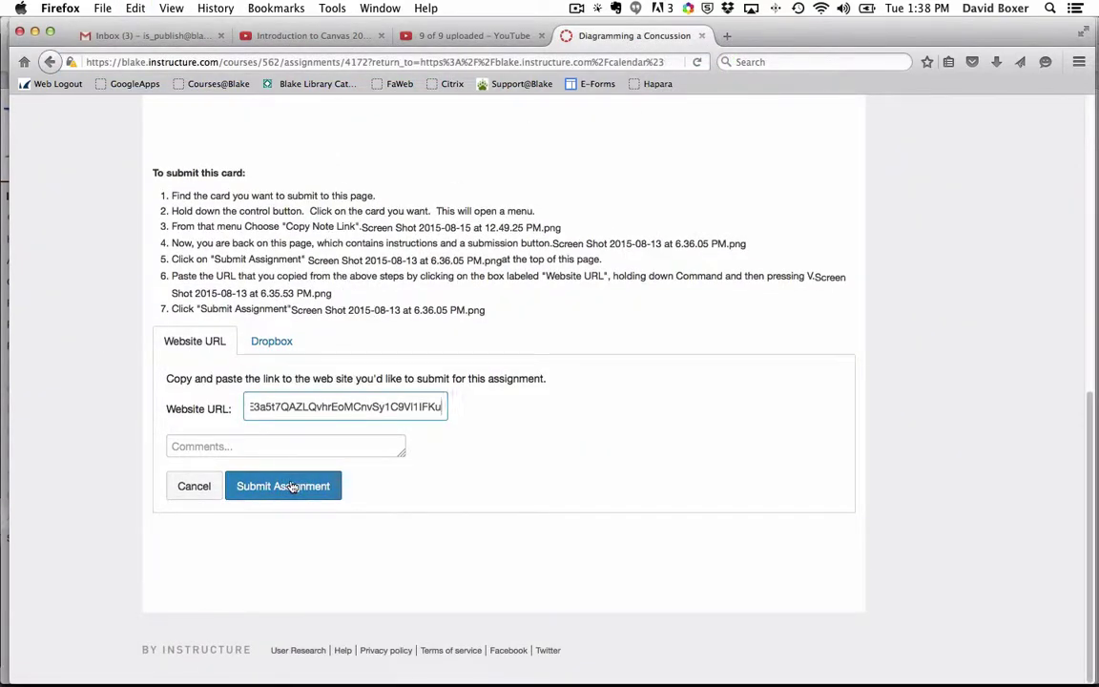
pyautogui.click(292, 487)
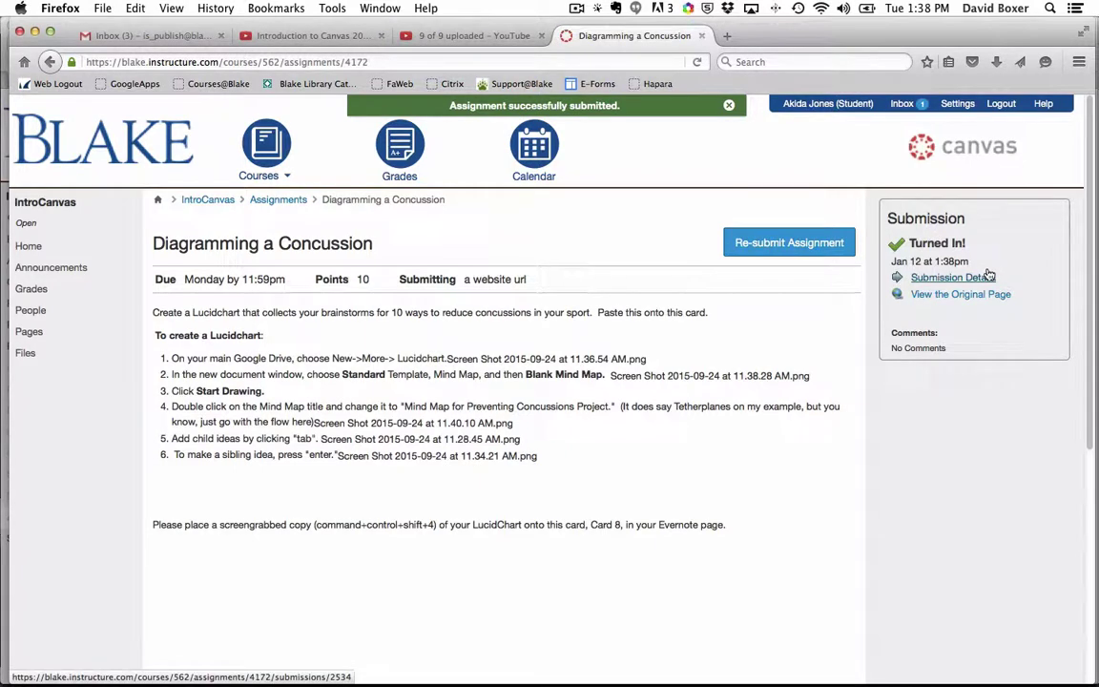
pyautogui.press('super+Tab')
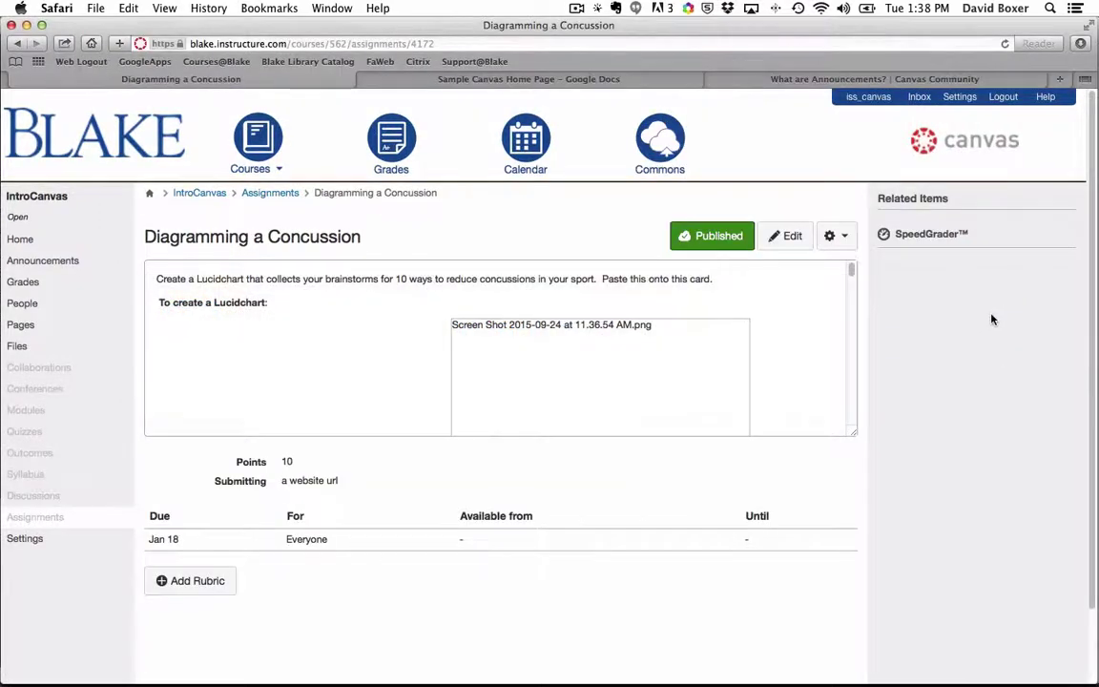
# Step: Refresh the teacher's assignment page to show the new submission
pyautogui.click(33, 240)
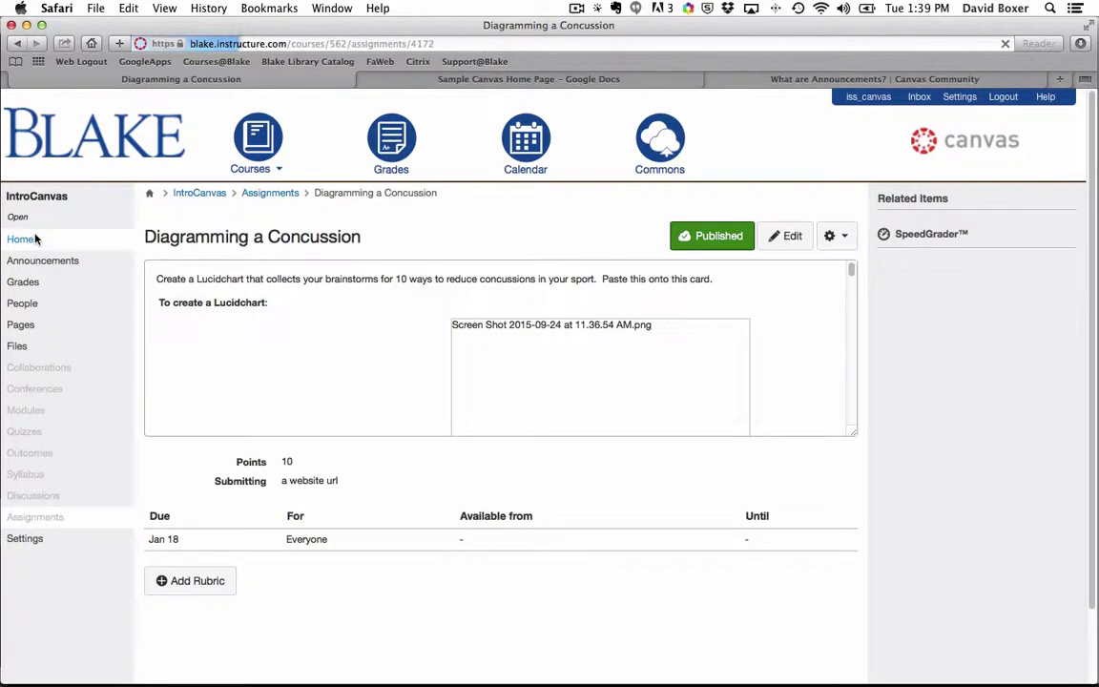